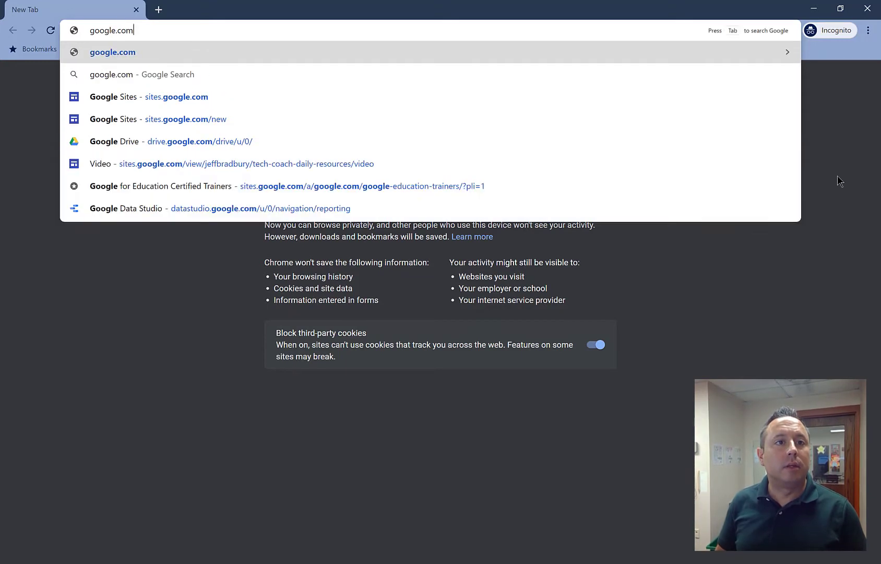
# - Load google.com, go to Sign in, and open the Create account options
pyautogui.press('Return')
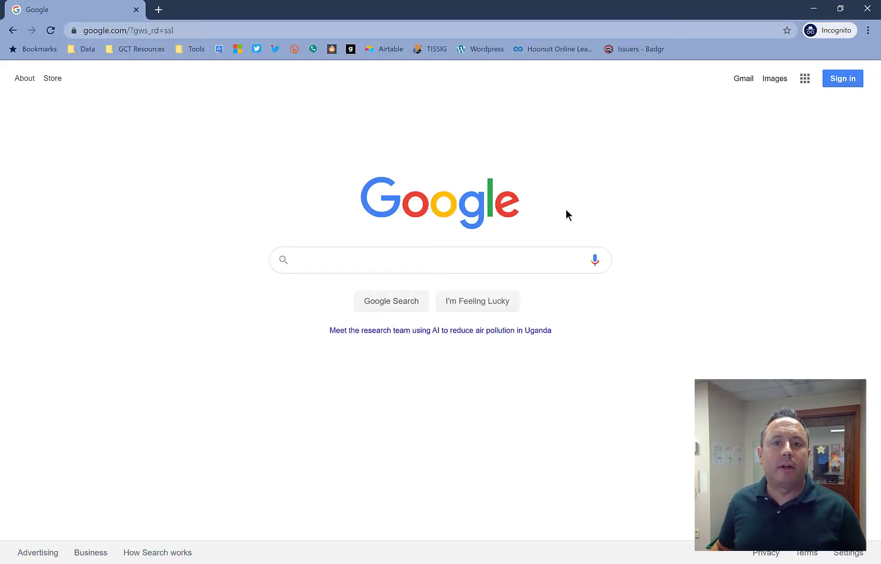
pyautogui.click(840, 78)
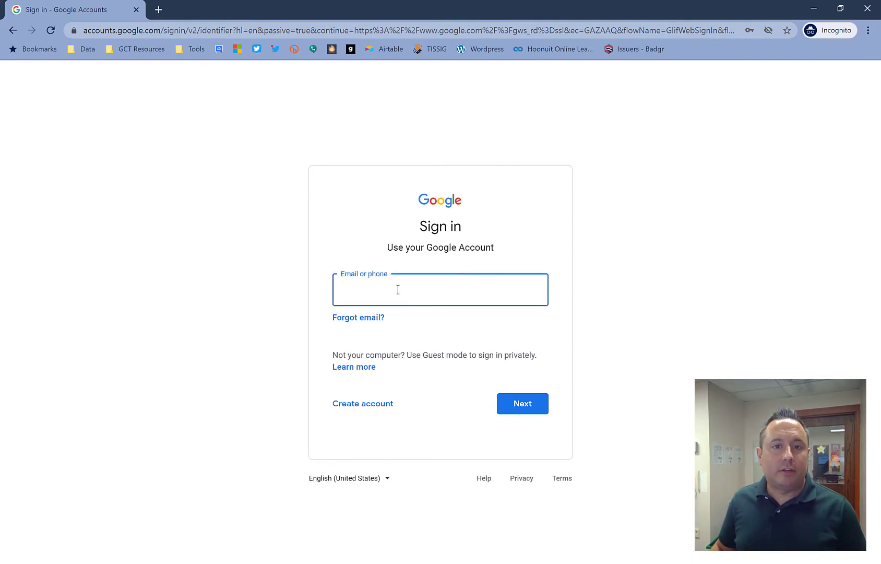
pyautogui.click(361, 408)
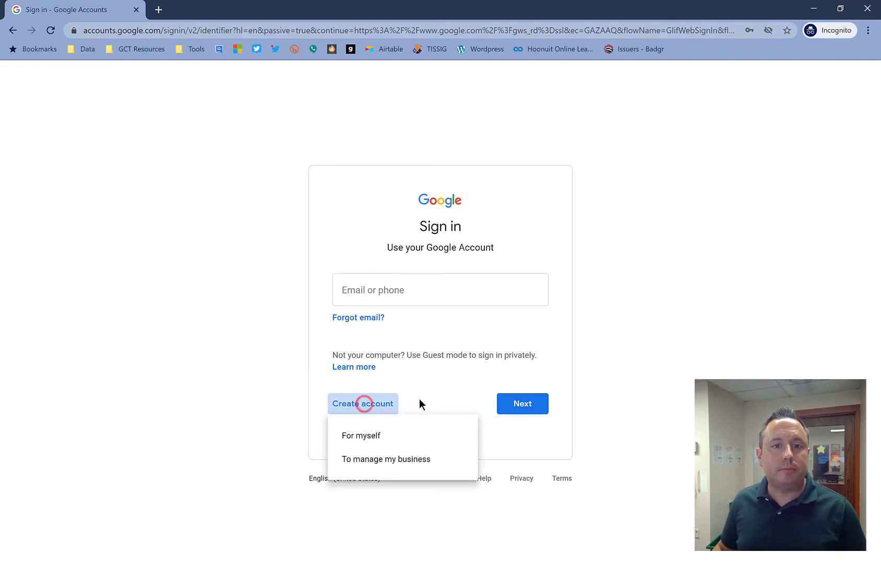
# - Create the account for personal use and enter the user's first and last name
pyautogui.click(370, 435)
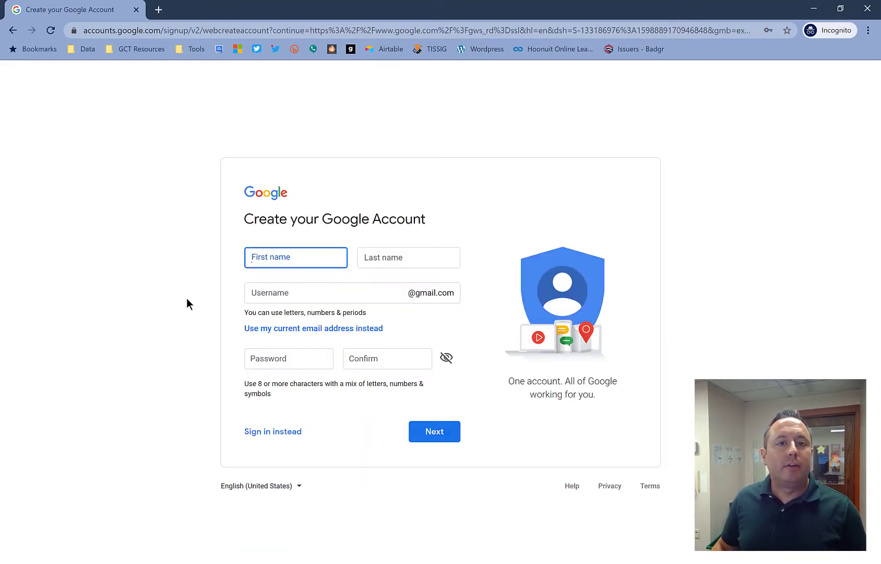
pyautogui.click(284, 252)
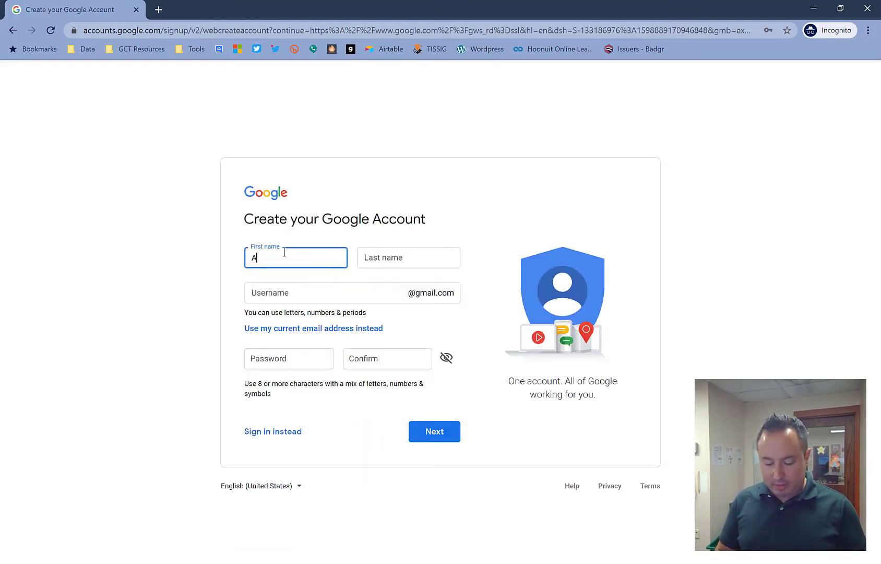
pyautogui.press('Tab')
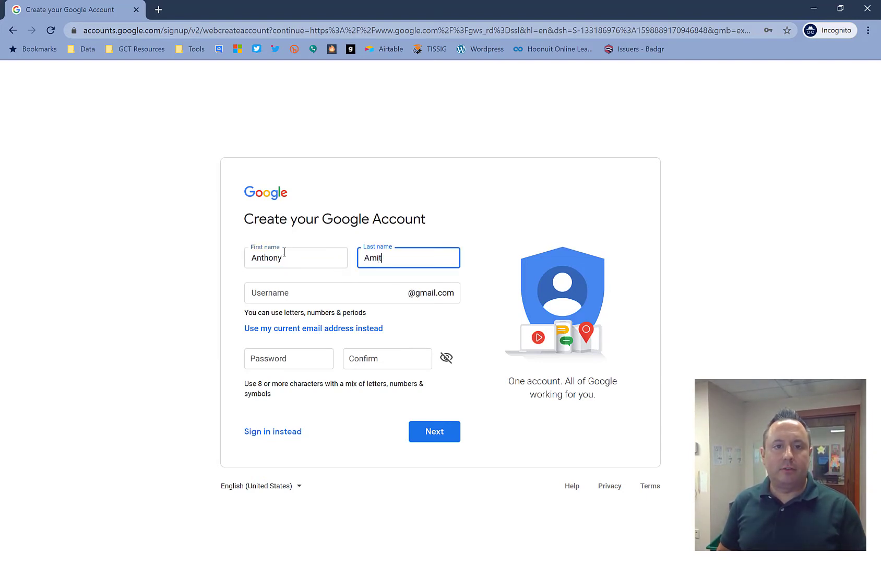
# - Enter a Gmail username and a matching password and confirmation, then submit
pyautogui.click(306, 290)
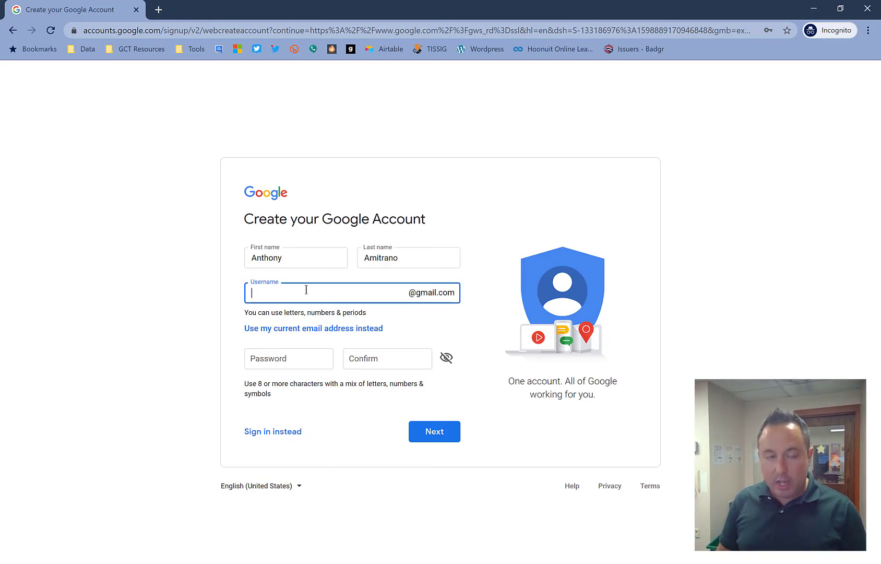
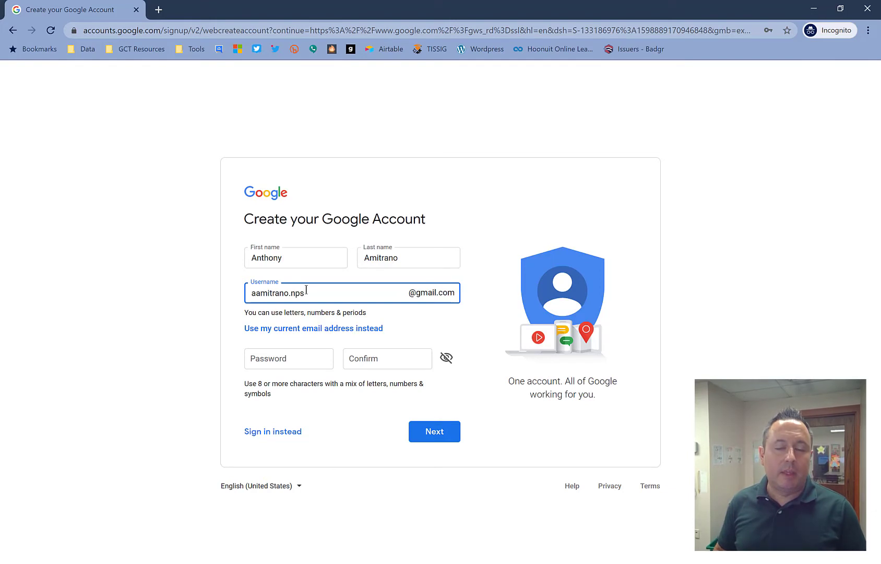
pyautogui.click(287, 357)
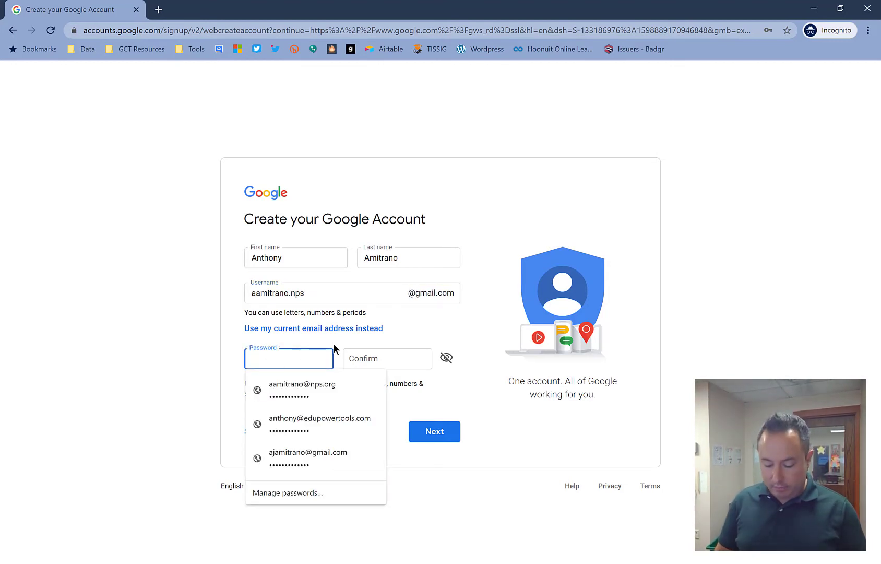
pyautogui.write('*************')
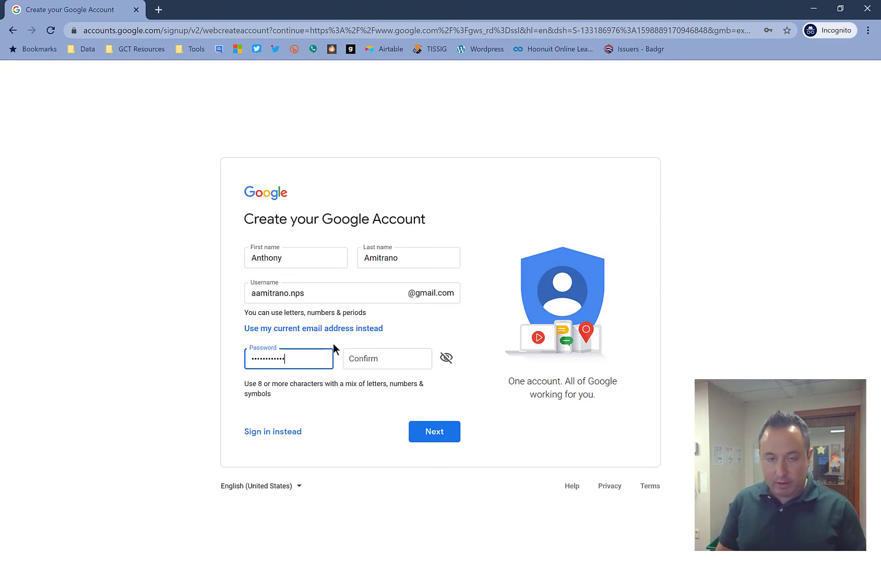
pyautogui.press('Tab')
pyautogui.write('*************')
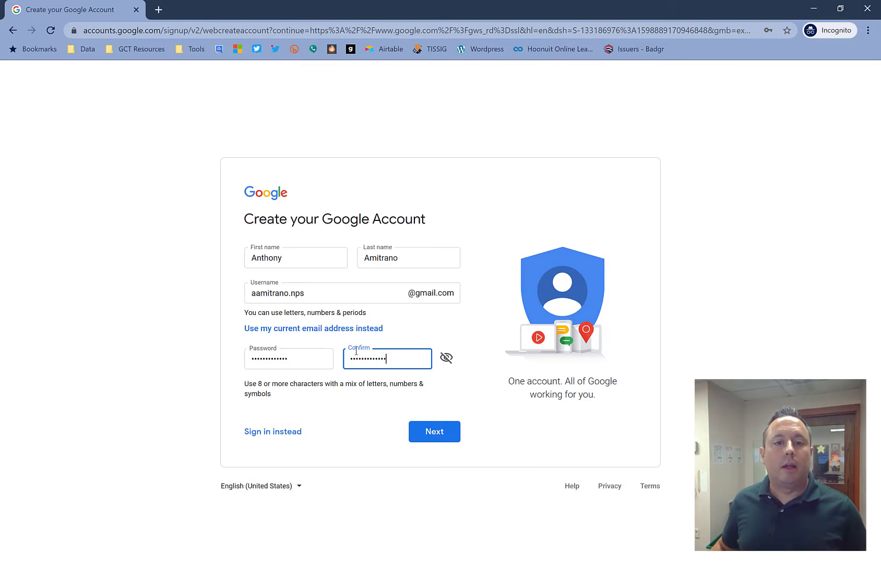
pyautogui.click(441, 432)
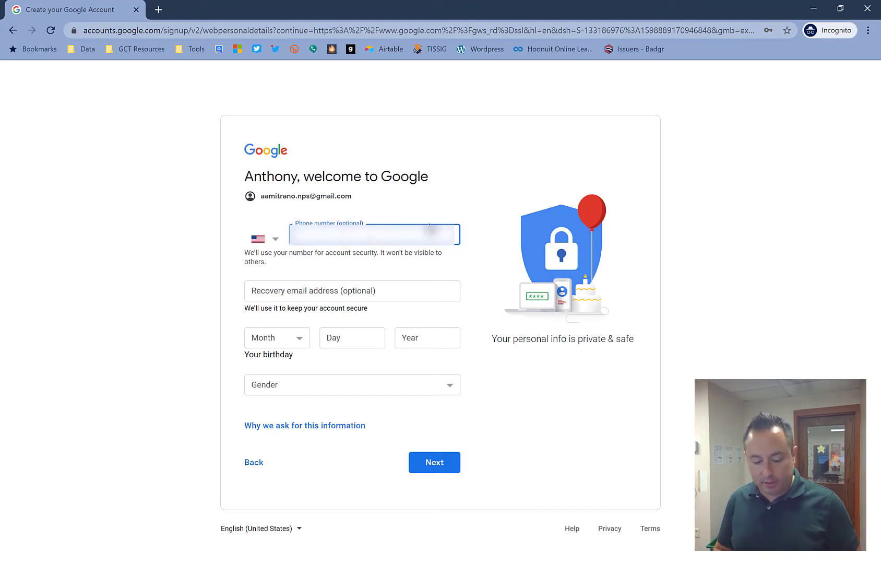
# - Fill in the phone number and the recovery email address
pyautogui.write('•••••••')
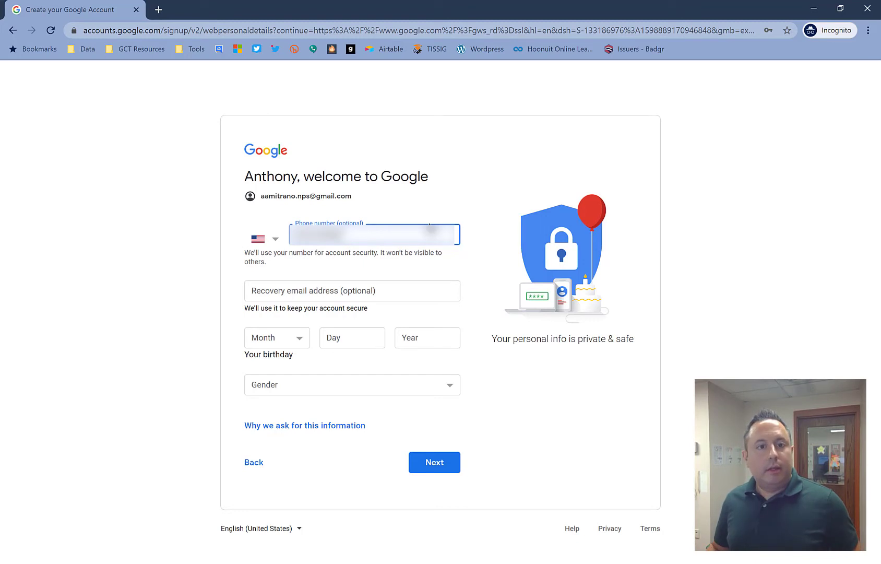
pyautogui.click(400, 291)
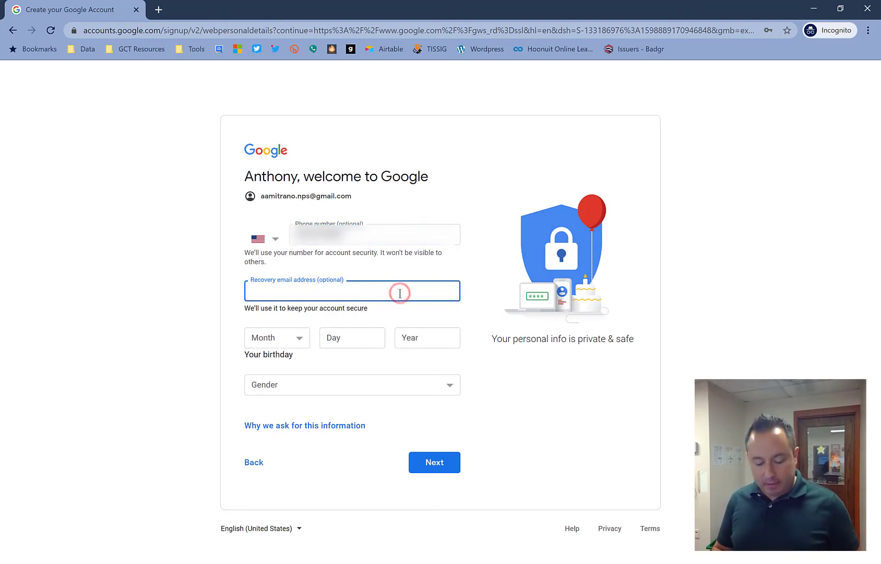
pyautogui.write('••••••••••••••••••••••••••••••')
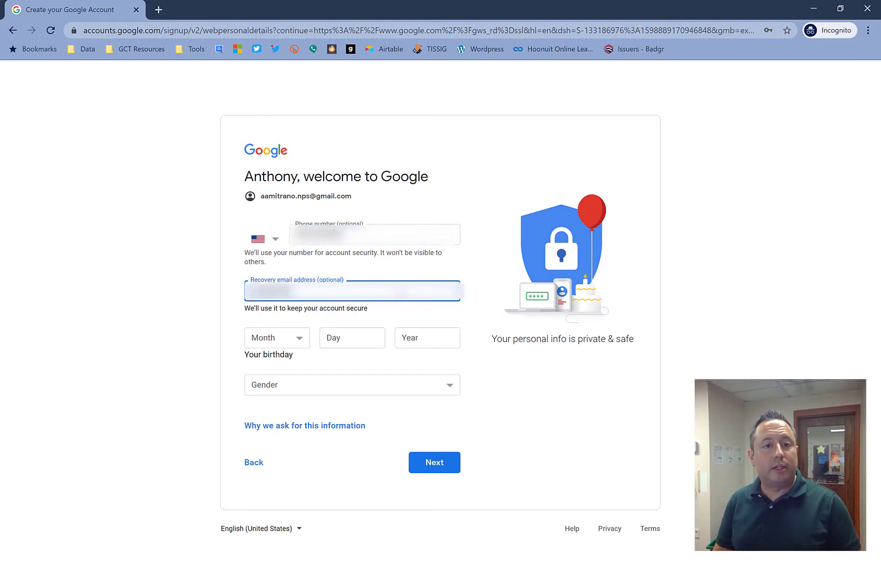
pyautogui.write('•••')
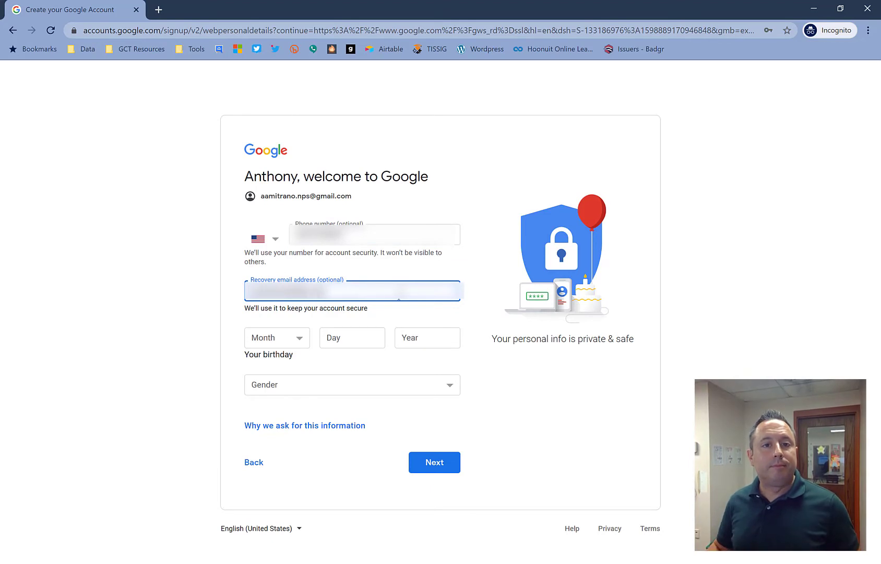
# - Enter the birth month, day and year, set gender to Male, and submit
pyautogui.click(295, 339)
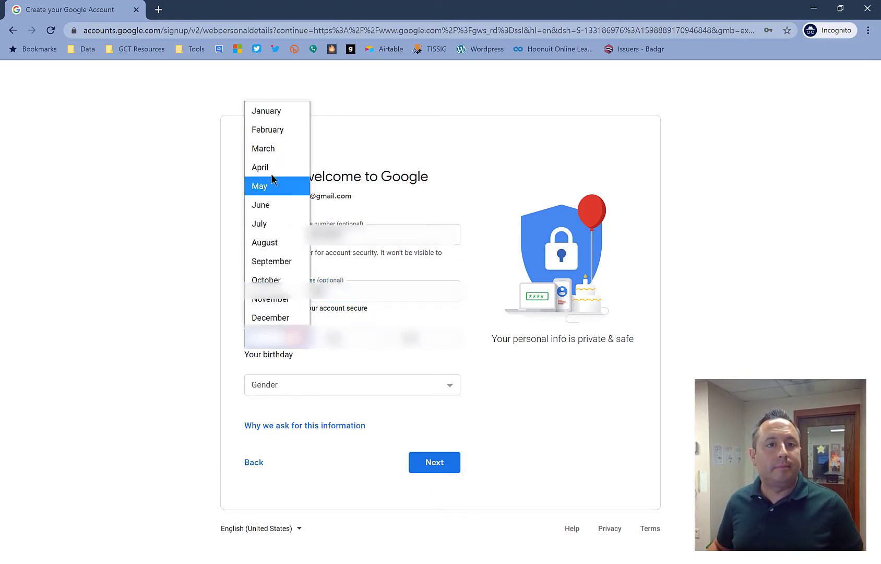
pyautogui.click(274, 130)
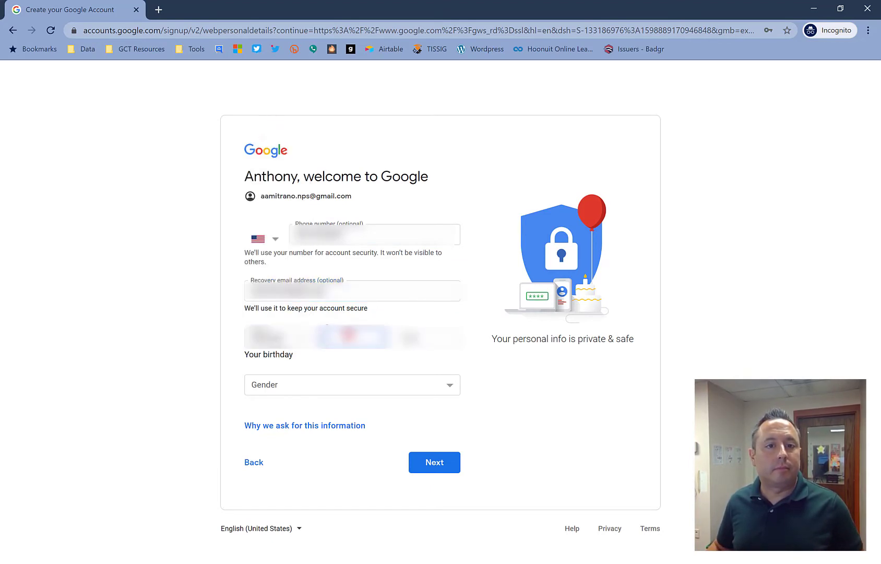
pyautogui.write('•')
pyautogui.click(409, 338)
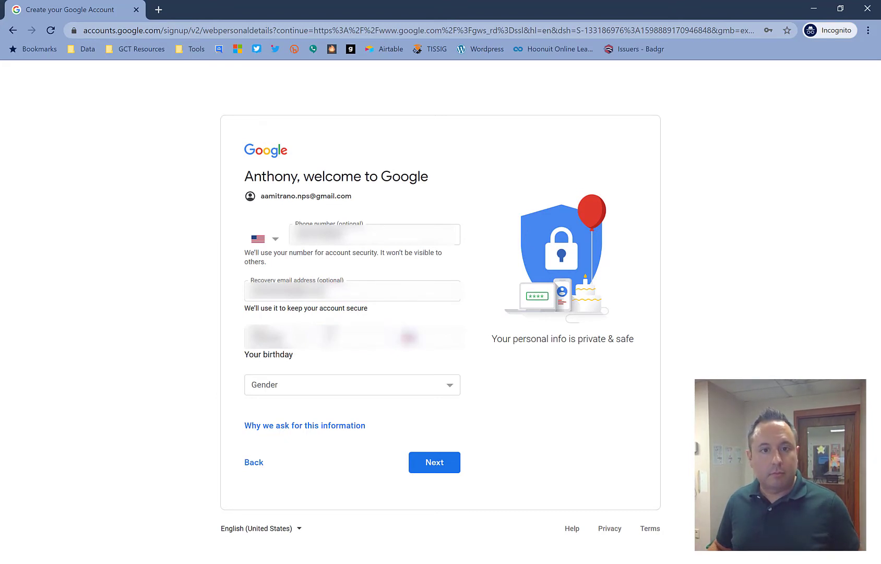
pyautogui.write('••••')
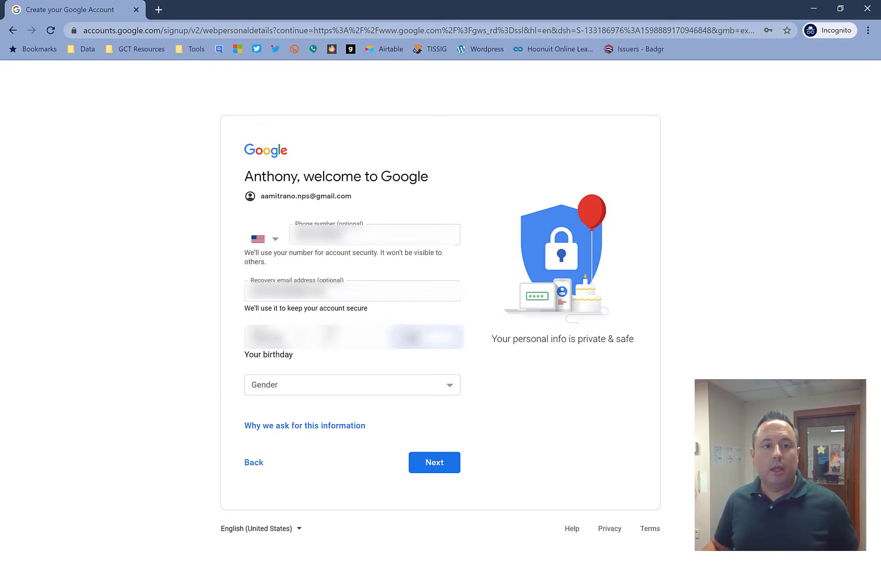
pyautogui.click(433, 387)
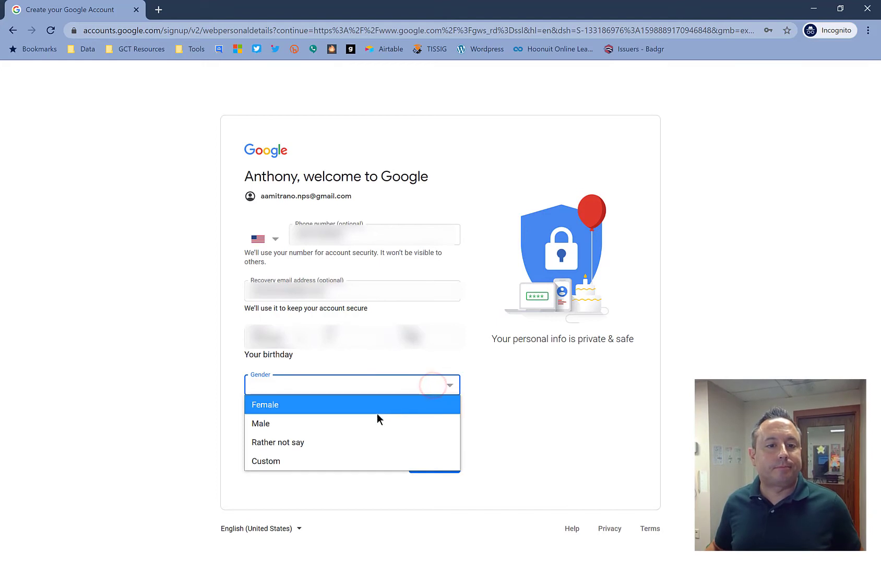
pyautogui.click(374, 423)
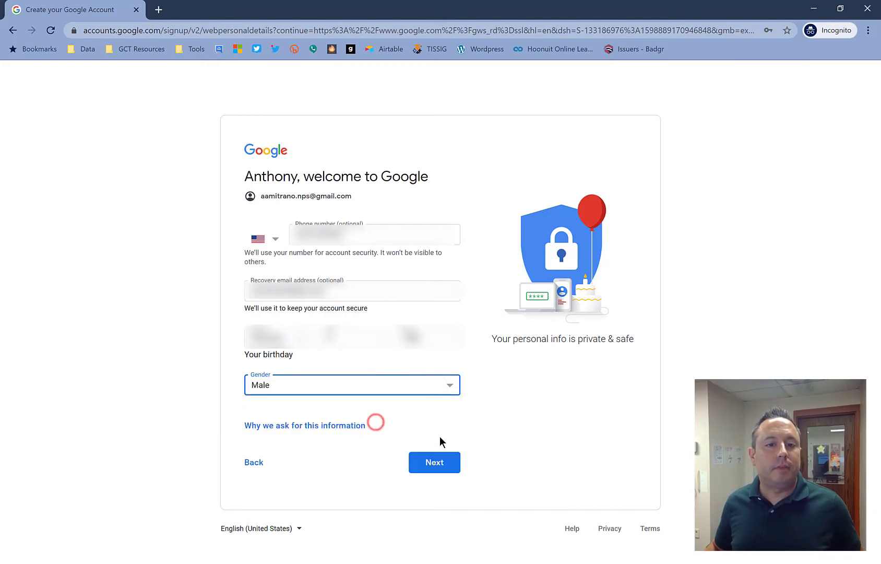
pyautogui.click(442, 463)
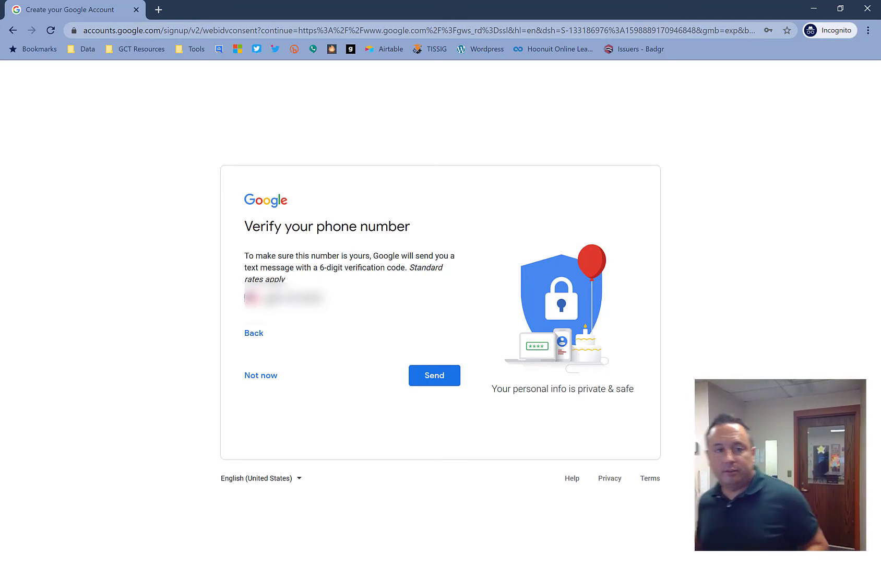
# - Have the six-digit code texted to the phone, enter it, and verify
pyautogui.click(452, 378)
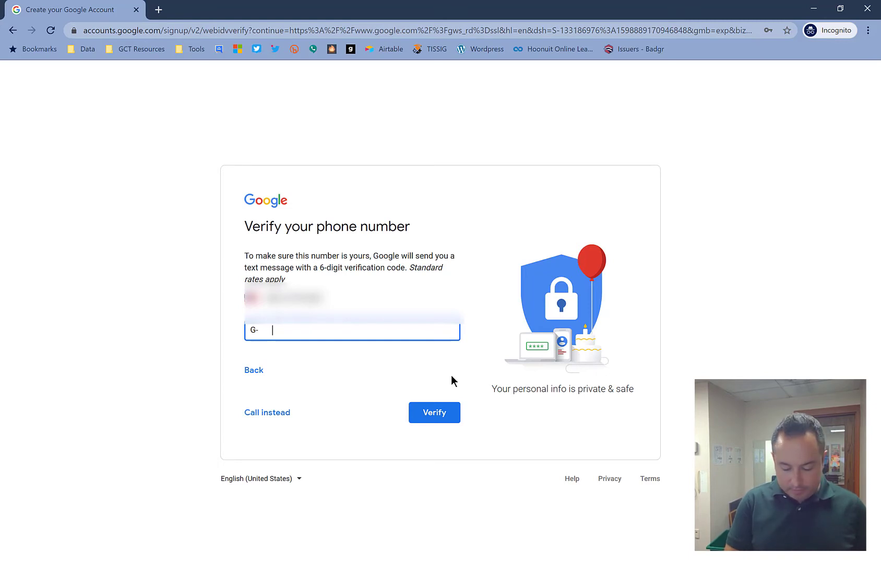
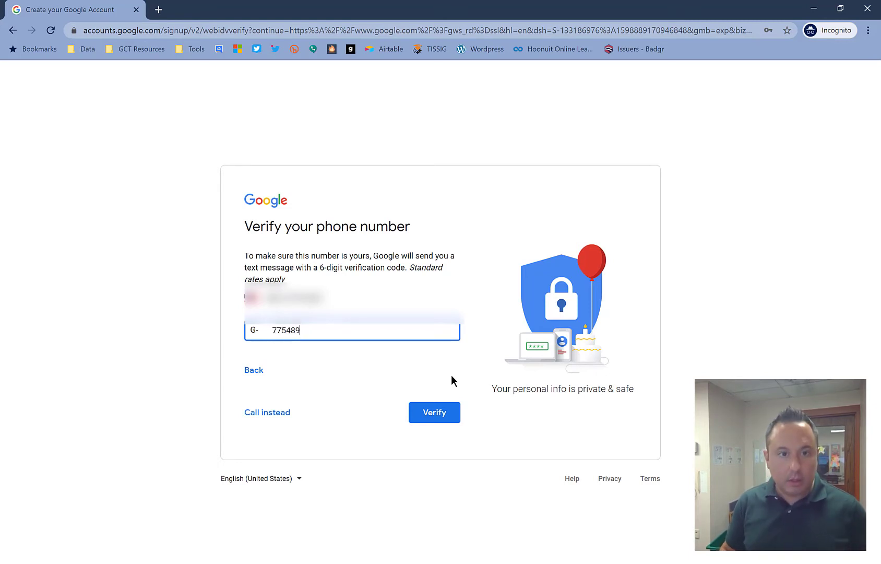
pyautogui.click(422, 412)
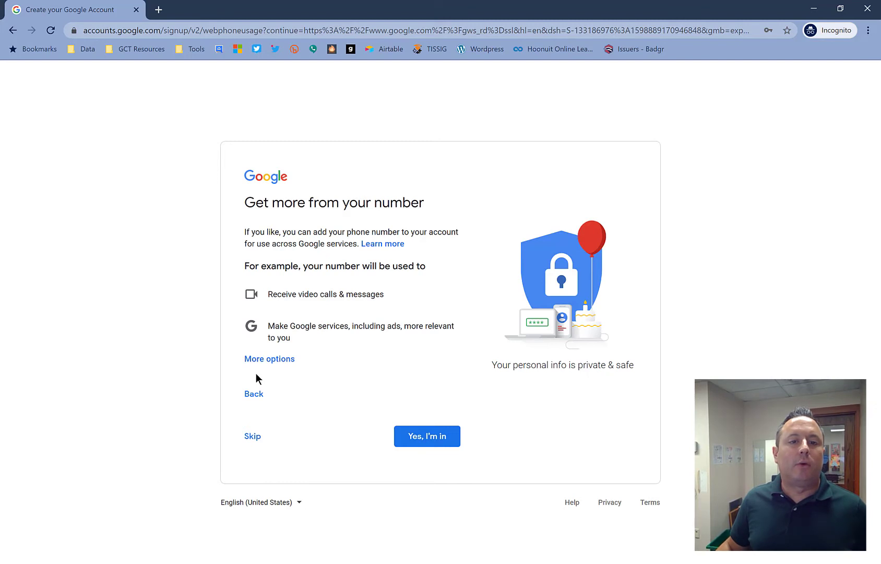
# - Skip extra phone-number uses and agree to the Privacy and Terms
pyautogui.click(253, 437)
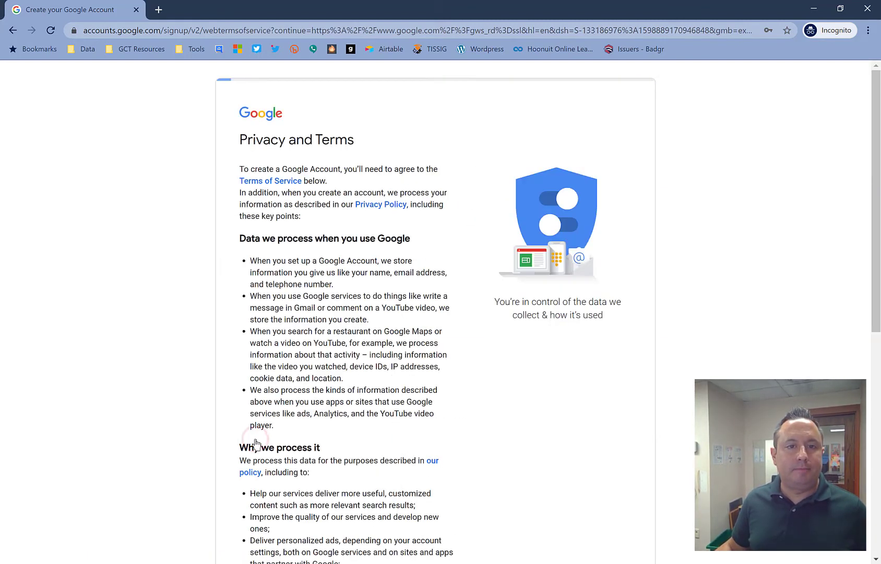
pyautogui.scroll(-7, 288, 409)
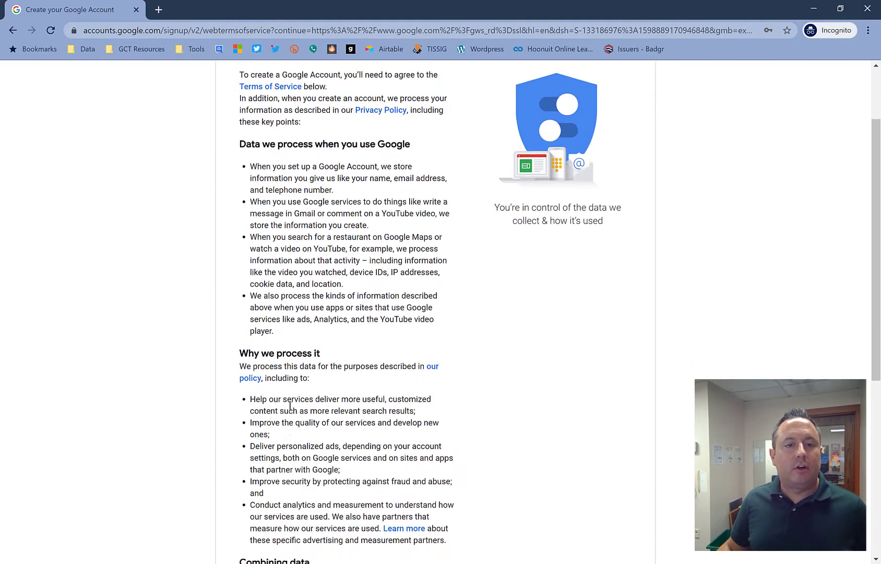
pyautogui.scroll(-2, 290, 406)
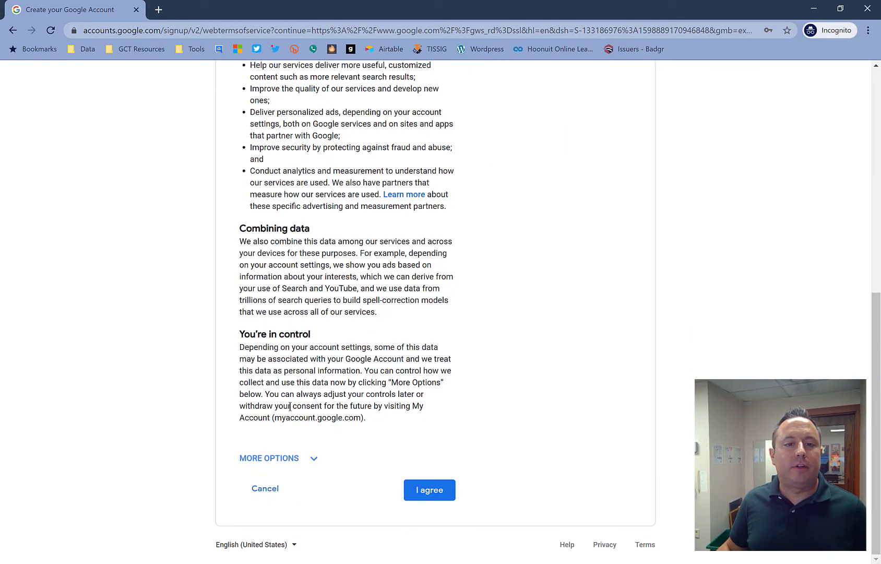
pyautogui.click(436, 491)
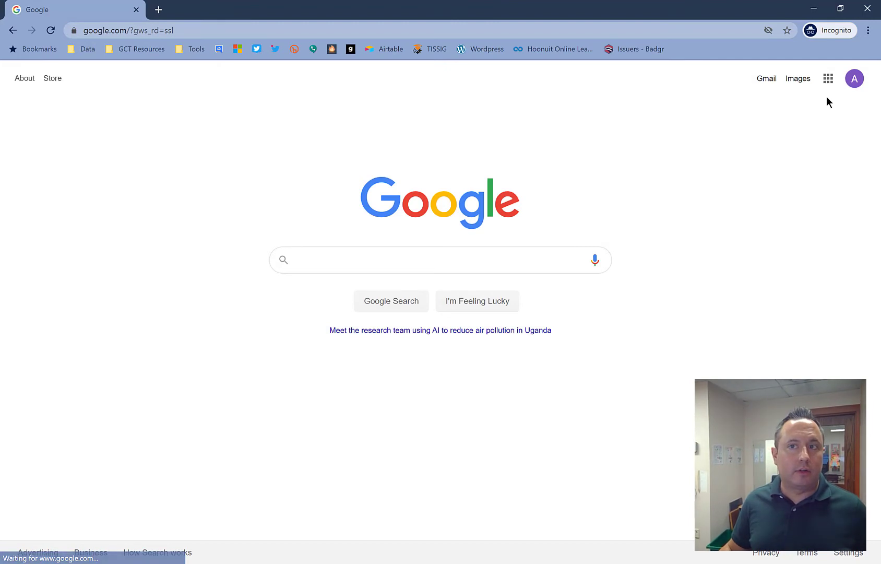
# - Check the signed-in account from the avatar, then browse the Google apps launcher list
pyautogui.click(851, 83)
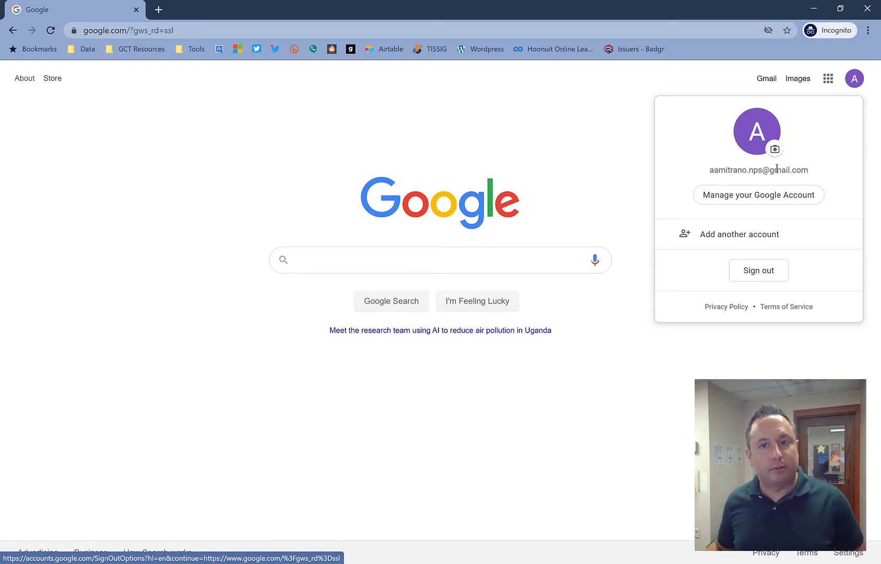
pyautogui.click(601, 153)
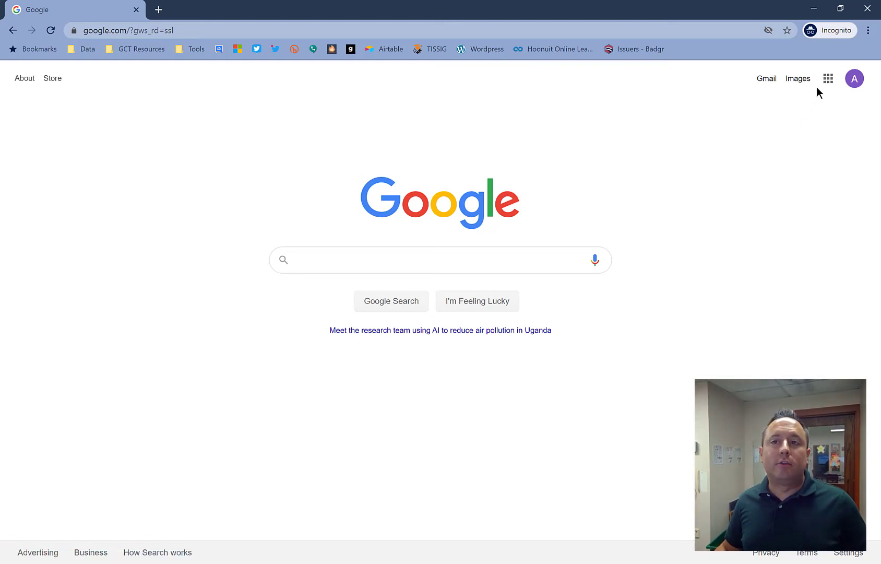
pyautogui.click(829, 79)
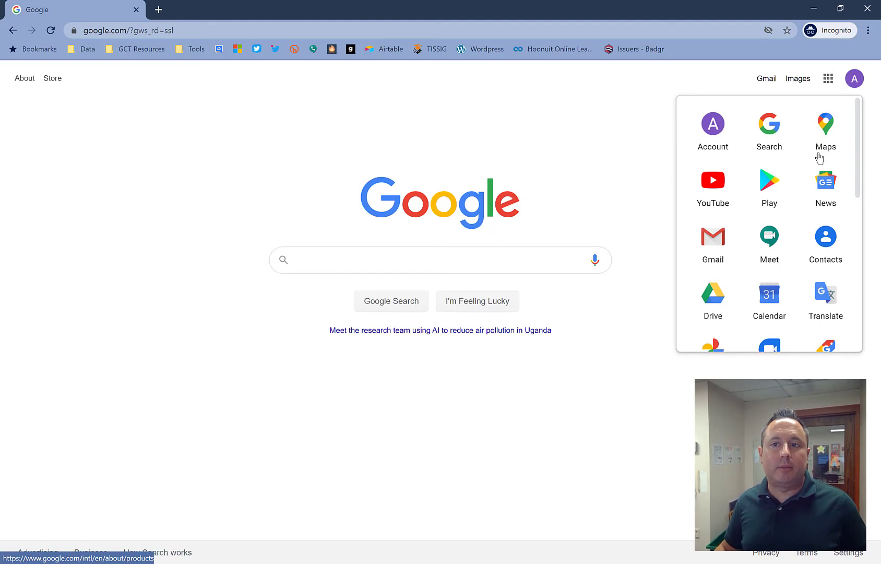
pyautogui.scroll(-4, 817, 214)
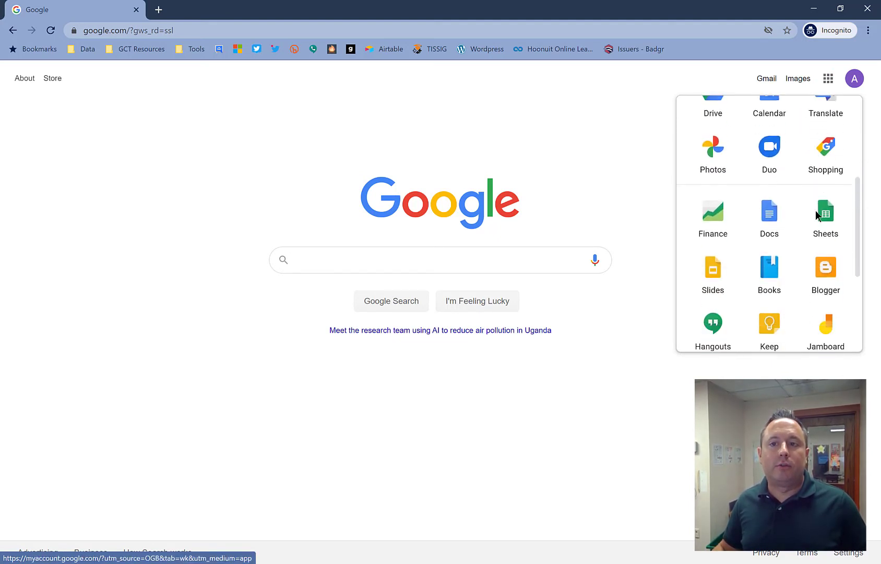
pyautogui.scroll(-3, 816, 214)
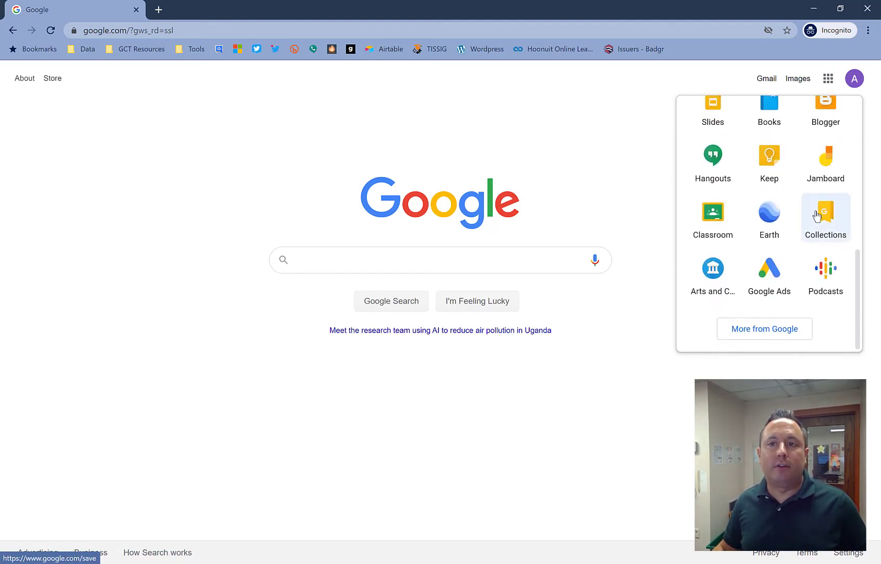
pyautogui.scroll(7, 816, 213)
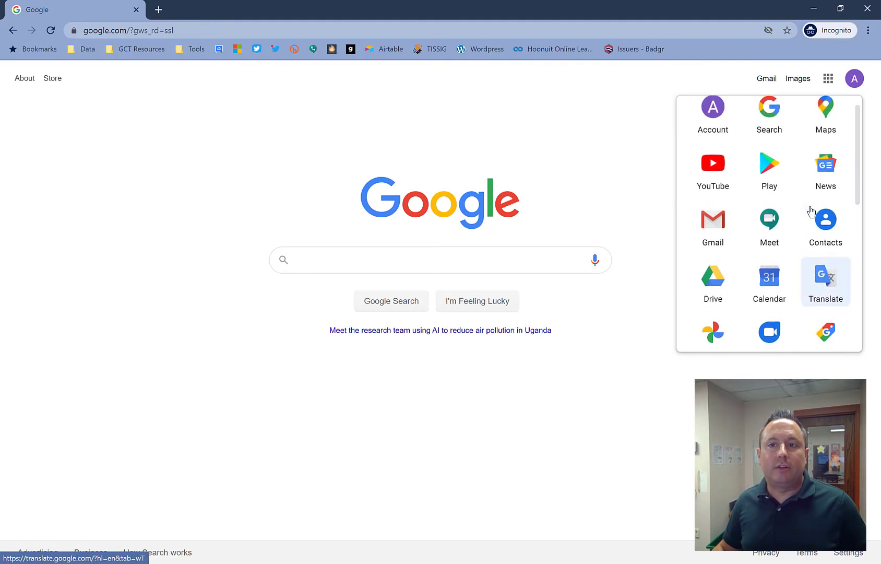
pyautogui.scroll(-7, 811, 211)
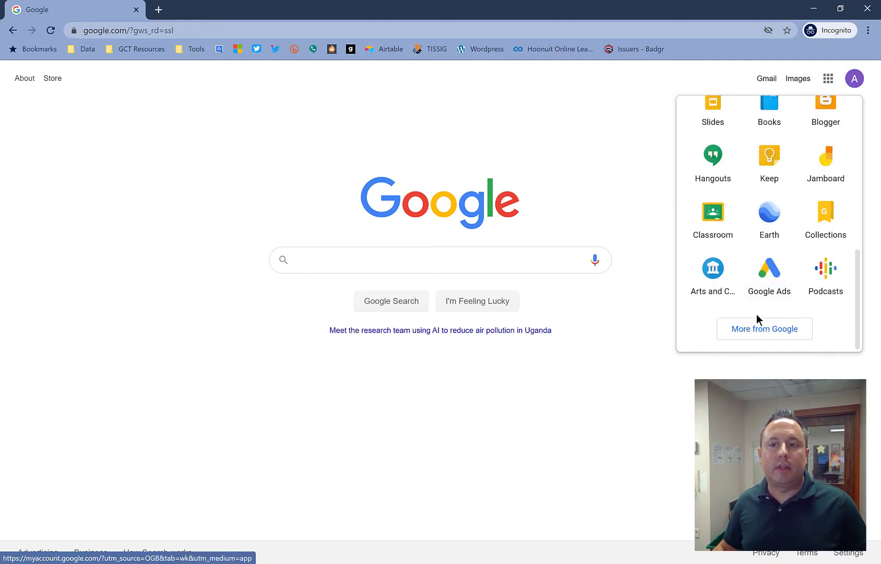
# - Open the full Google products catalogue and scroll the All products list down to Voice
pyautogui.click(753, 330)
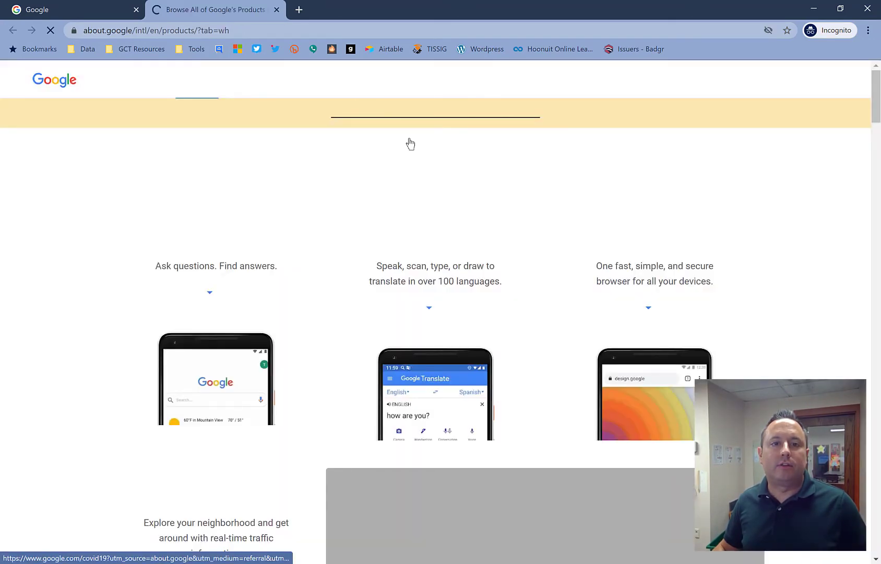
pyautogui.scroll(-4, 339, 334)
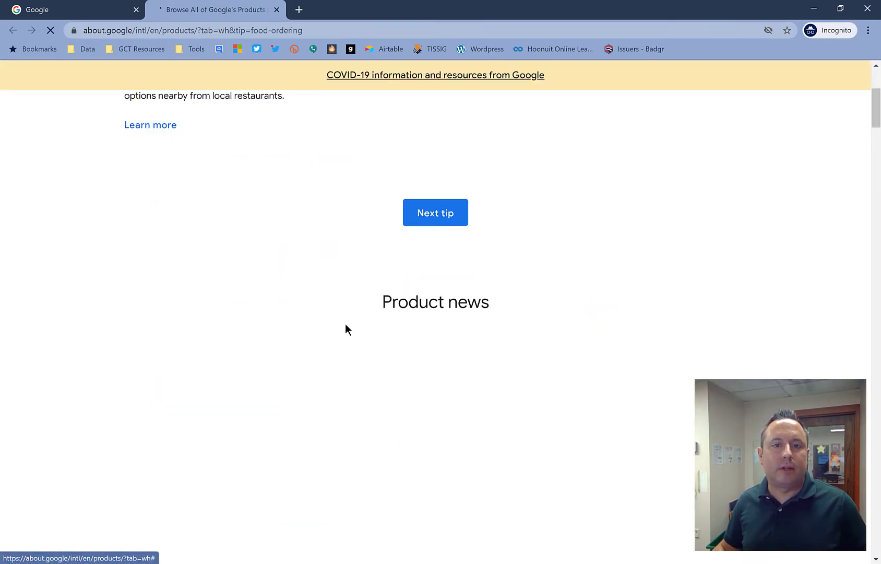
pyautogui.scroll(-3, 317, 329)
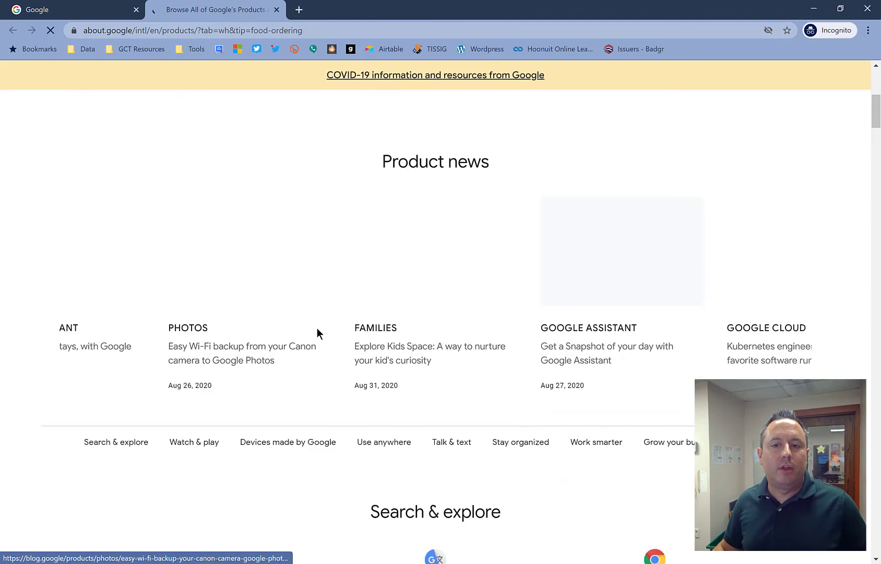
pyautogui.scroll(-10, 316, 329)
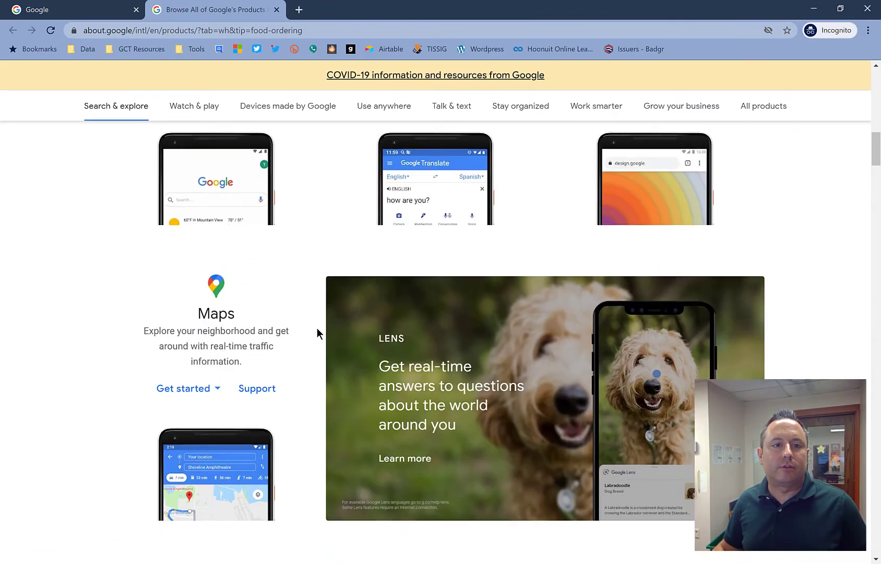
pyautogui.scroll(-14, 317, 329)
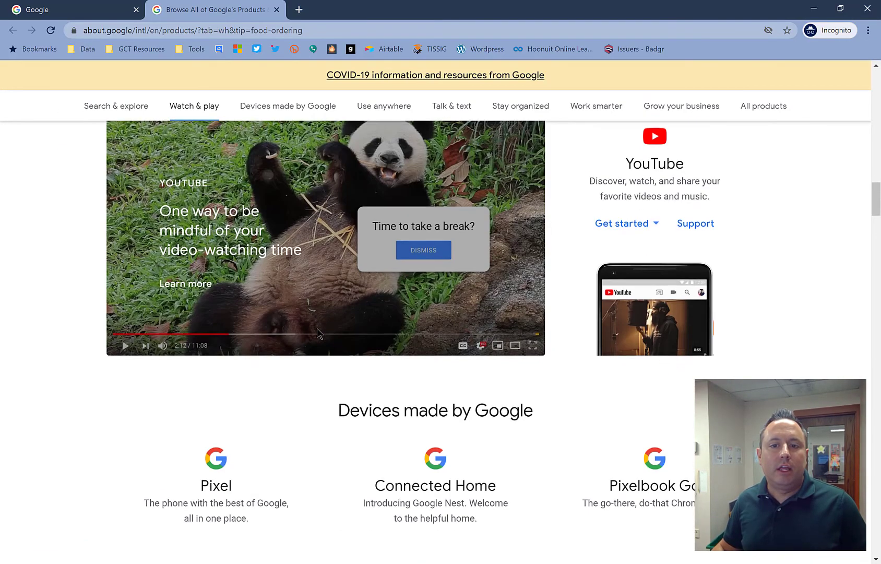
pyautogui.scroll(-16, 320, 333)
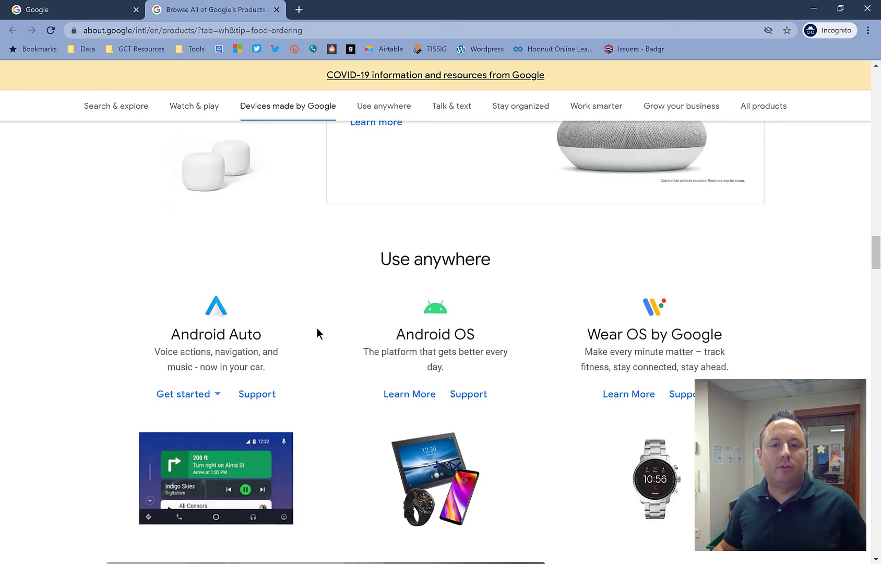
pyautogui.scroll(-10, 317, 329)
pyautogui.scroll(-12, 317, 329)
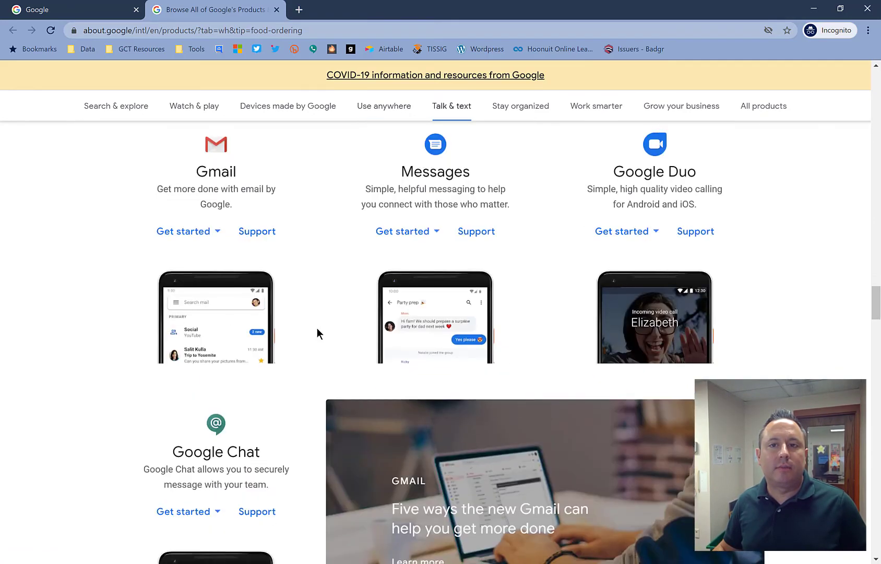
pyautogui.scroll(-18, 317, 329)
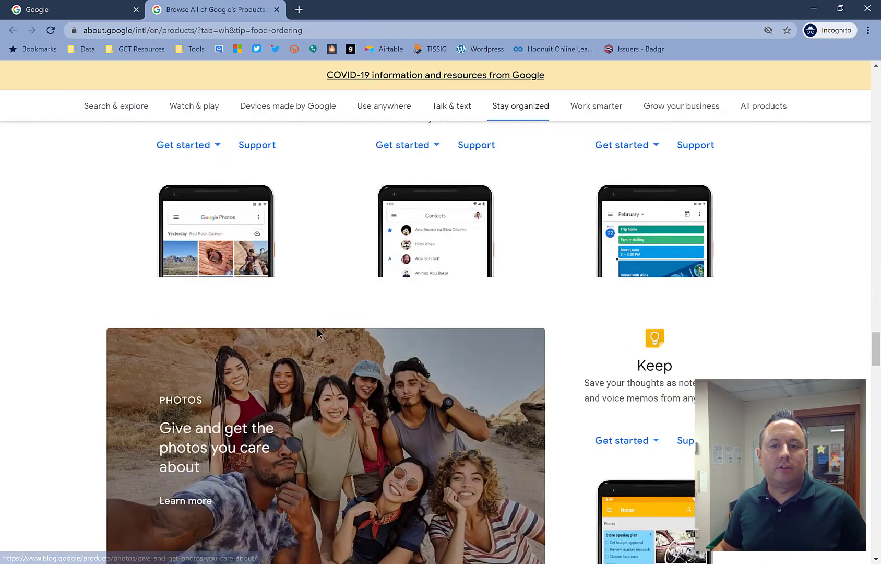
pyautogui.scroll(-15, 317, 333)
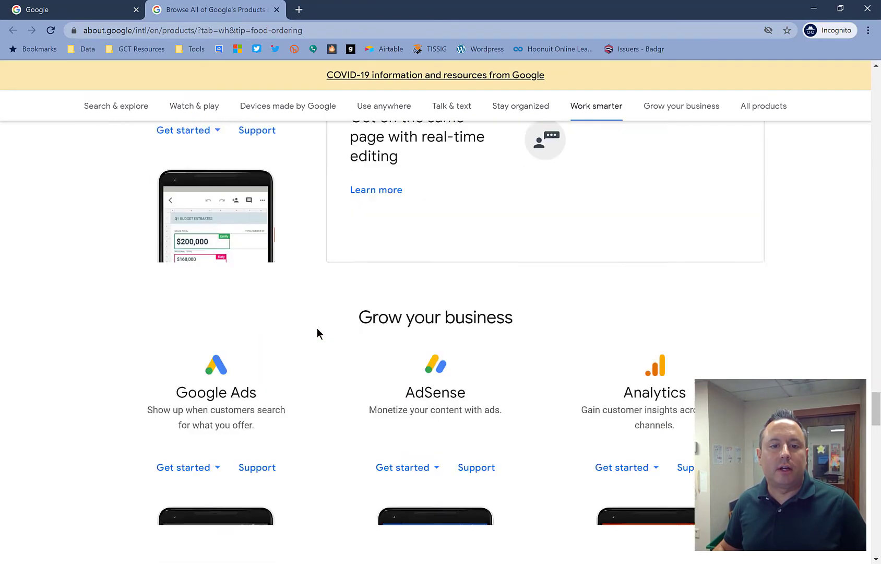
pyautogui.scroll(-14, 317, 329)
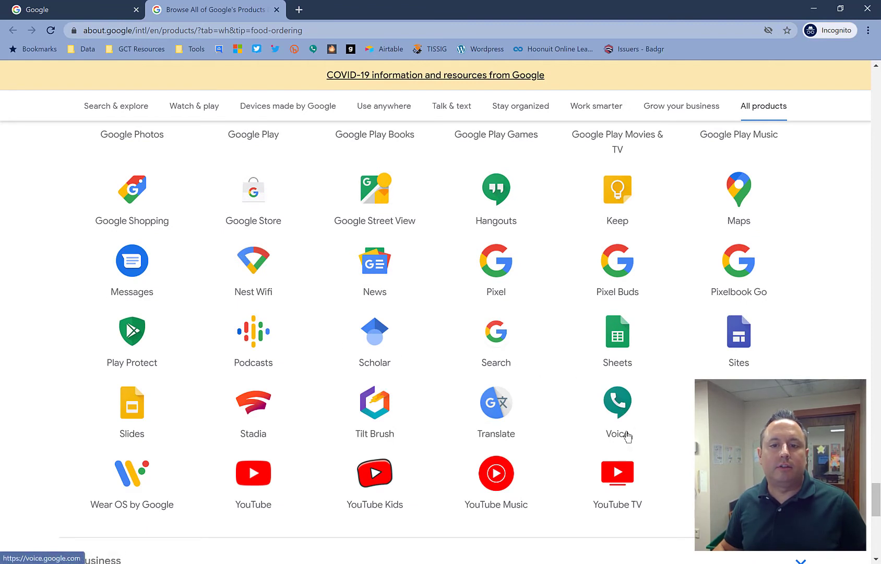
# - Open Google Voice and choose the Web version under For personal use
pyautogui.click(622, 407)
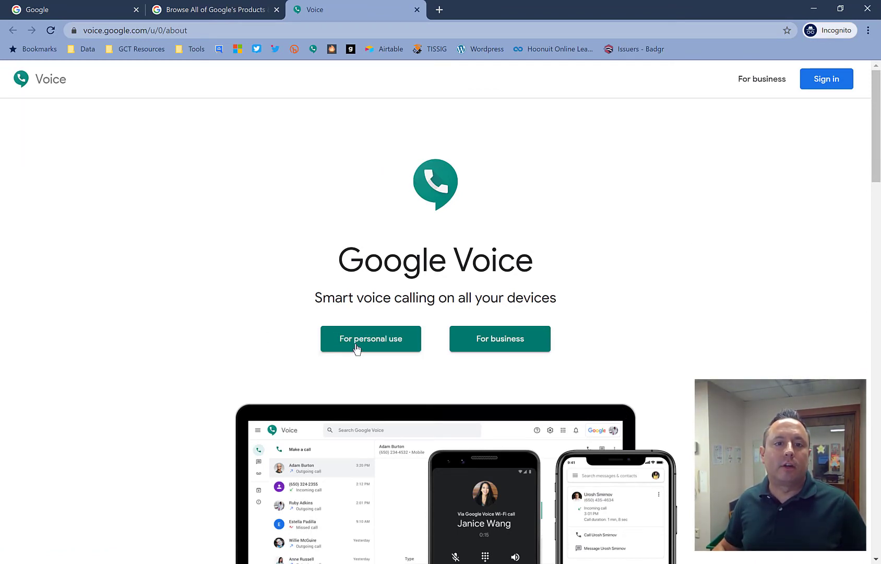
pyautogui.click(381, 339)
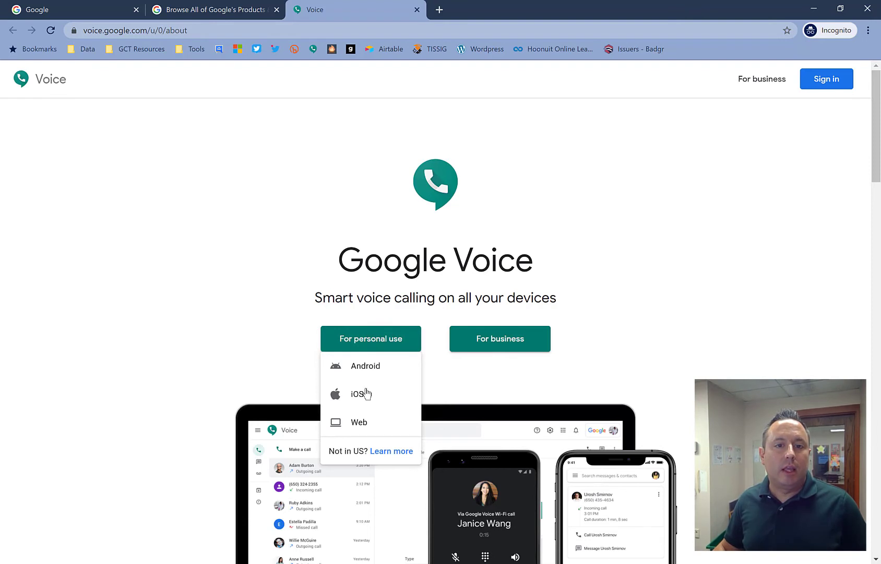
pyautogui.click(364, 423)
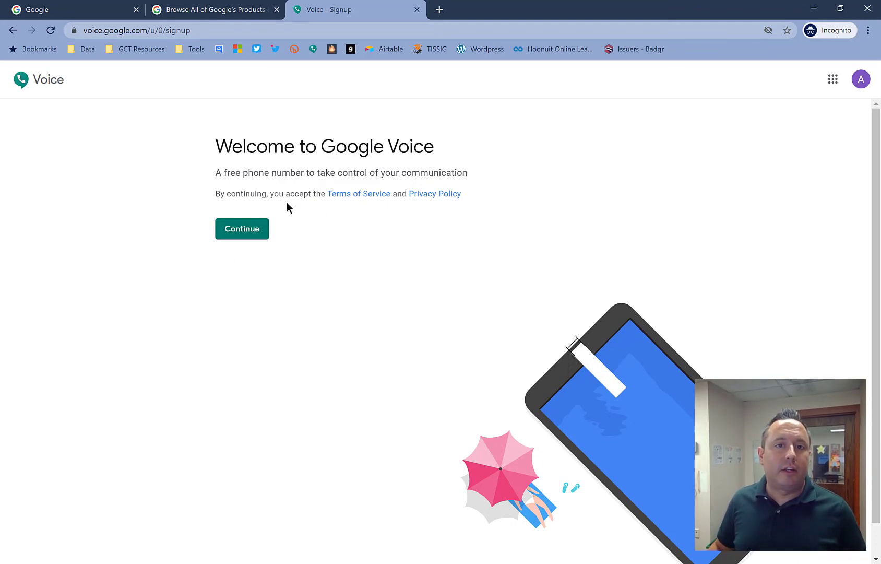
# - Accept the terms, search Uxbridge, MA numbers, show more, and select the chosen number
pyautogui.click(241, 238)
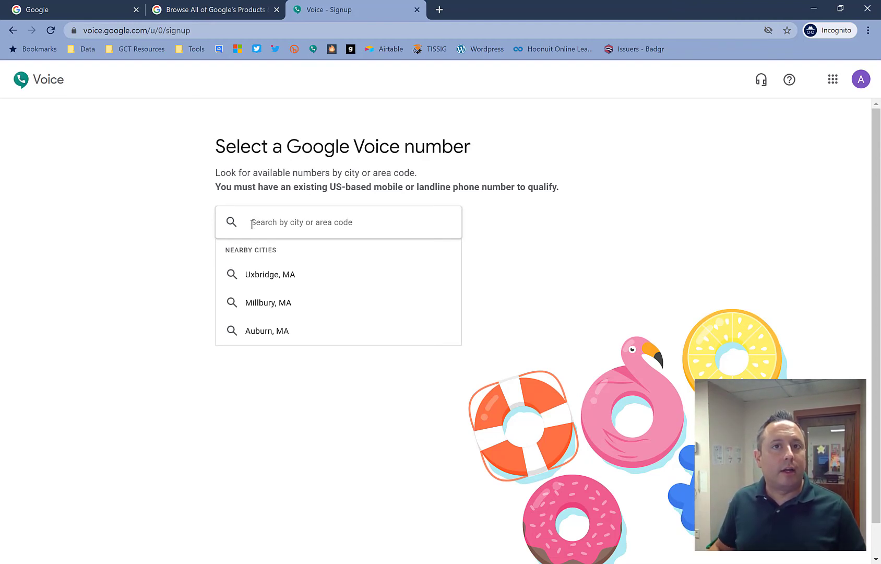
pyautogui.click(271, 281)
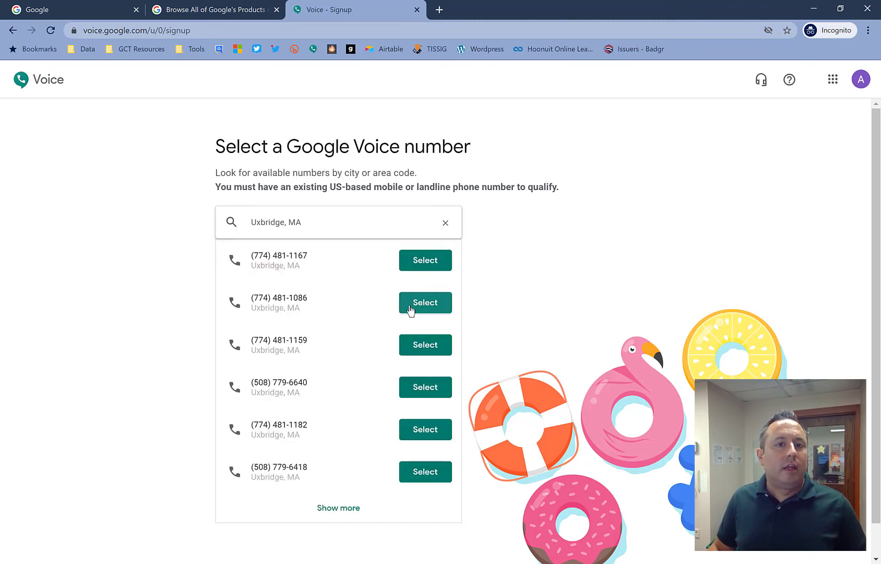
pyautogui.scroll(-1, 291, 371)
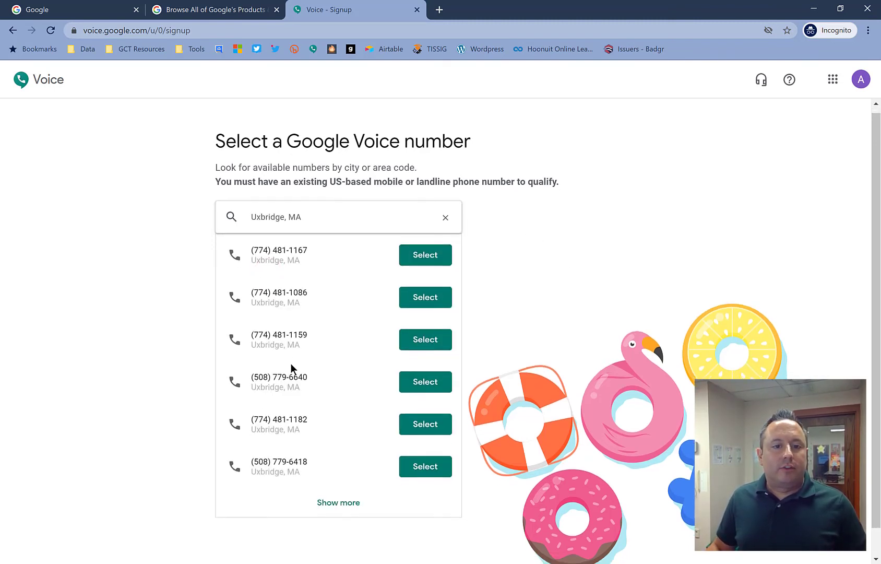
pyautogui.click(334, 477)
pyautogui.scroll(-3, 308, 348)
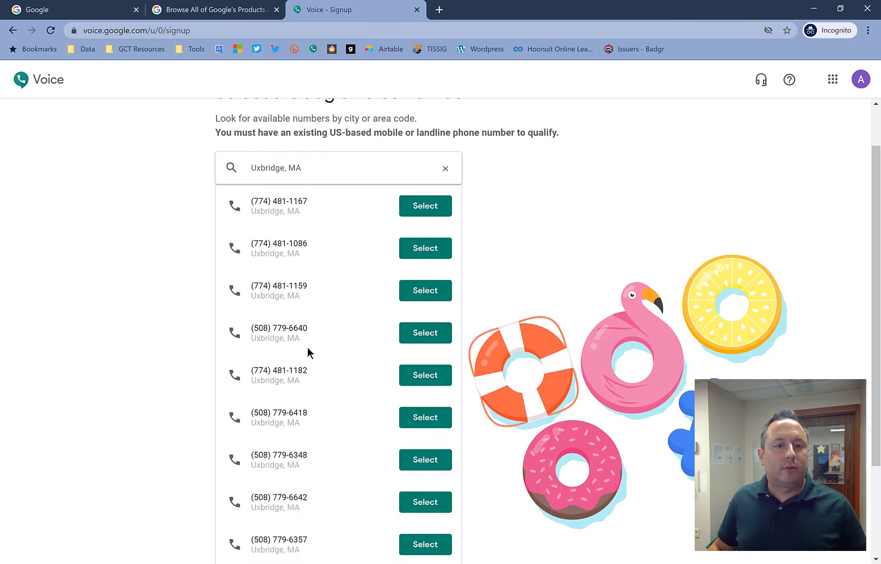
pyautogui.scroll(-1, 309, 351)
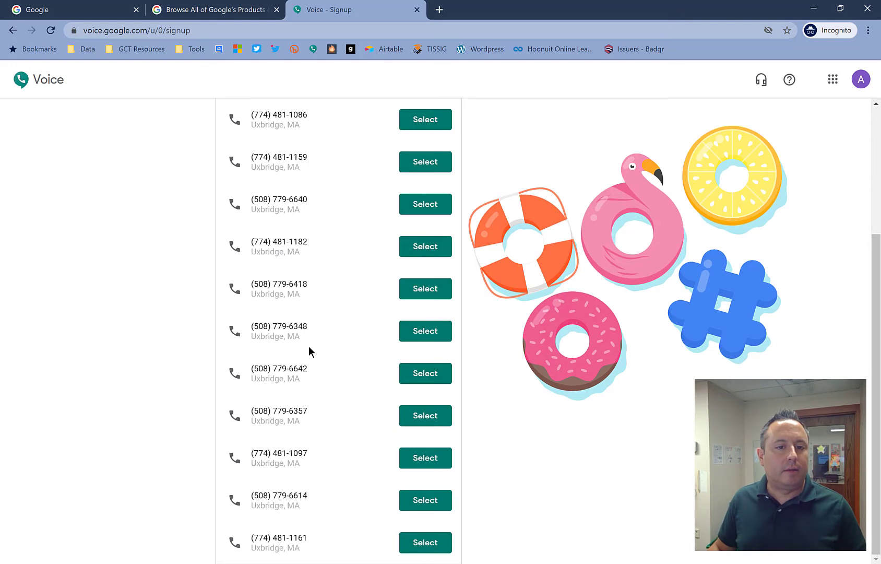
pyautogui.scroll(4, 309, 347)
pyautogui.scroll(-2, 309, 349)
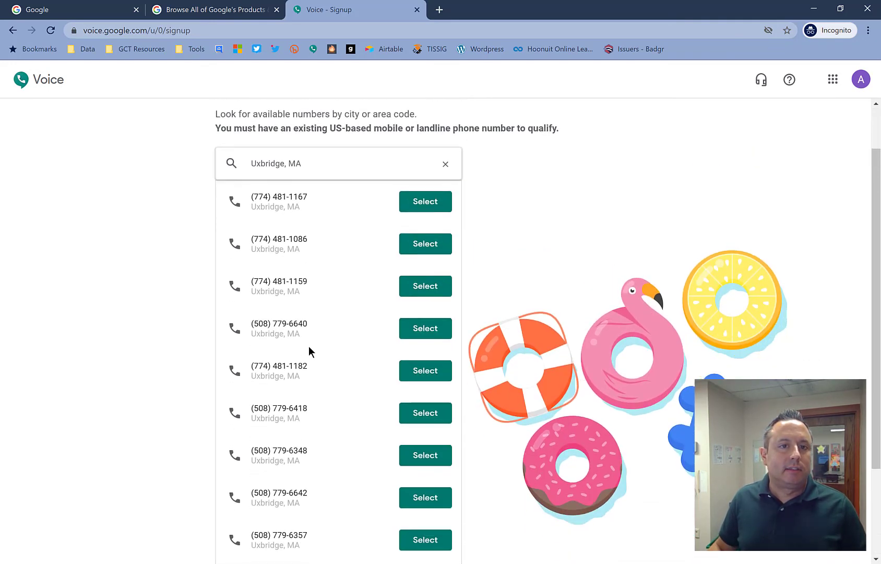
pyautogui.scroll(-1, 301, 353)
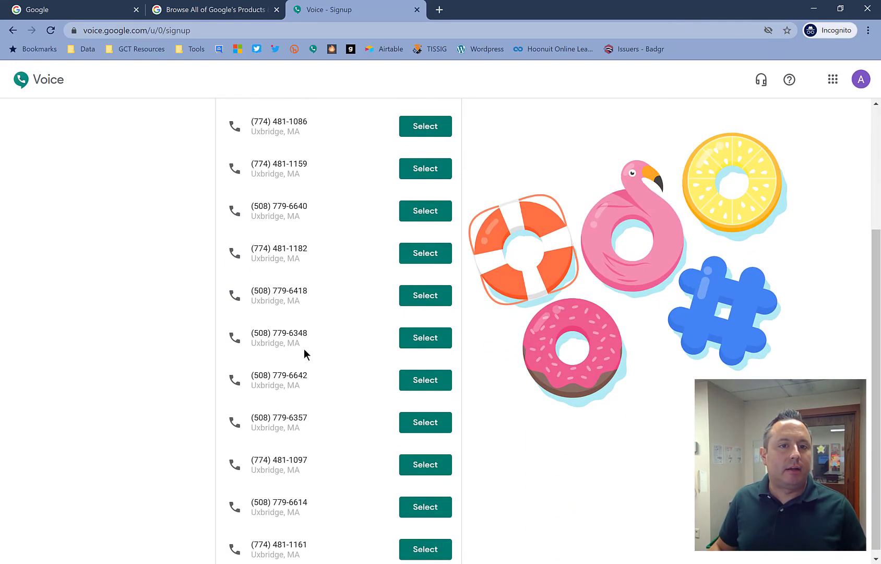
pyautogui.scroll(-1, 305, 353)
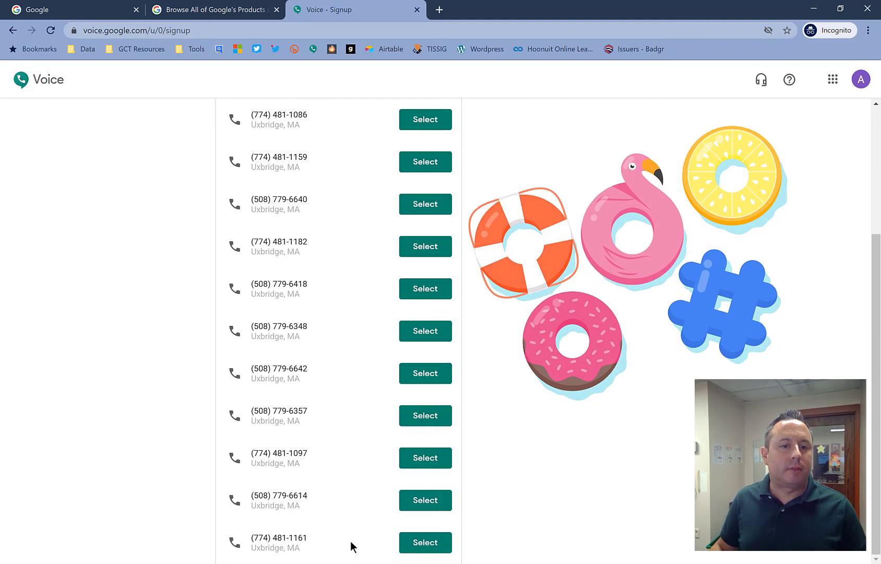
pyautogui.click(440, 543)
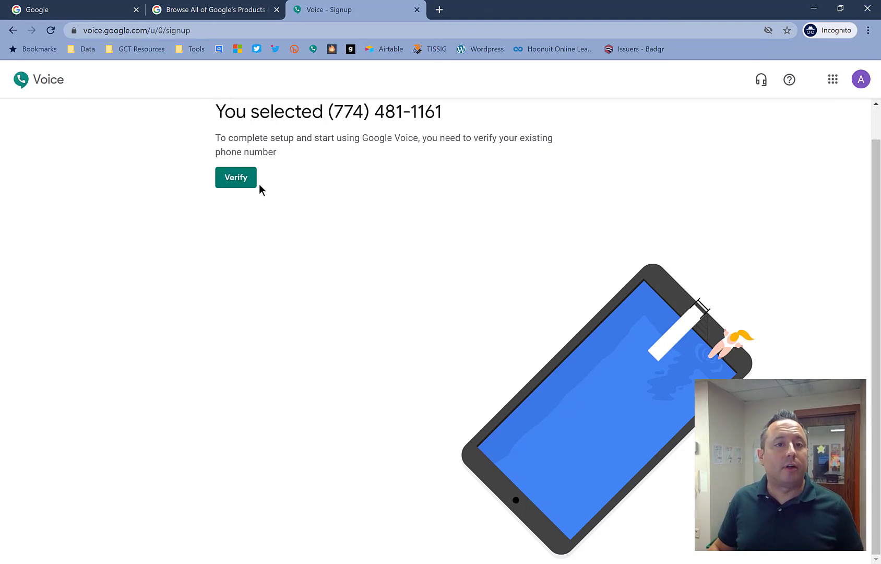
# - Enter the existing phone number to link and send it a verification code
pyautogui.click(240, 179)
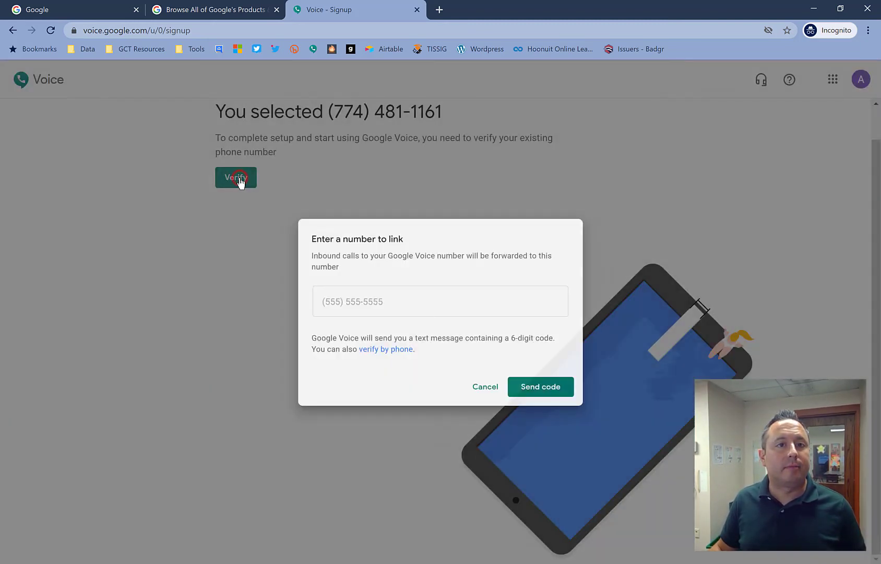
pyautogui.click(400, 303)
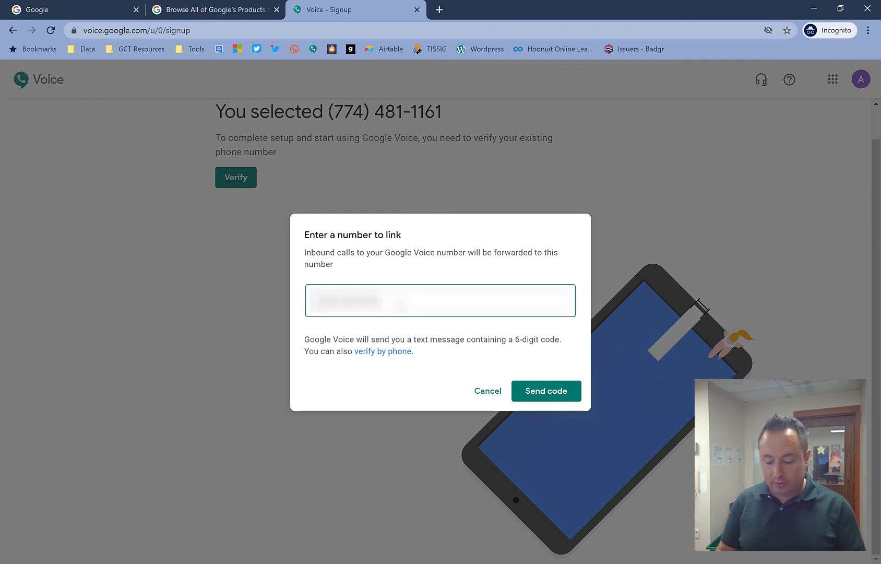
pyautogui.write('••••••••••')
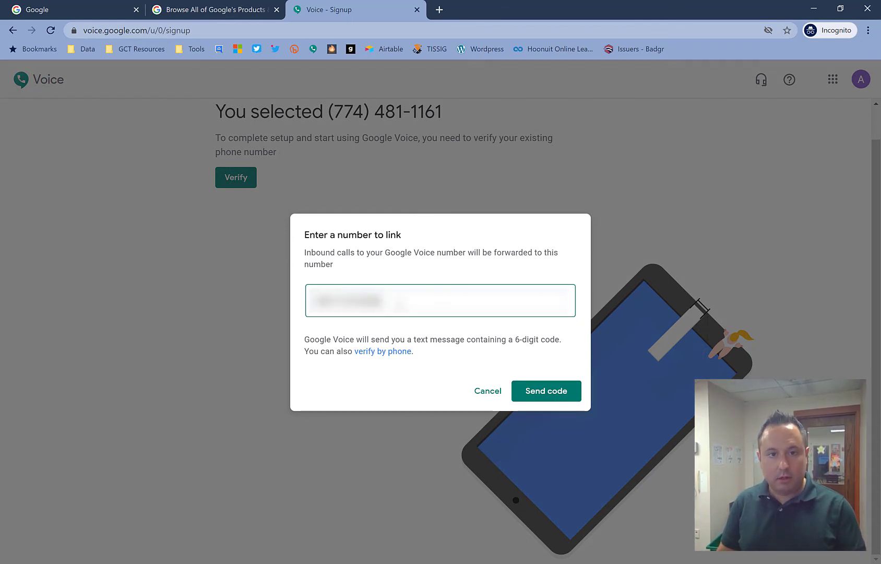
pyautogui.click(553, 390)
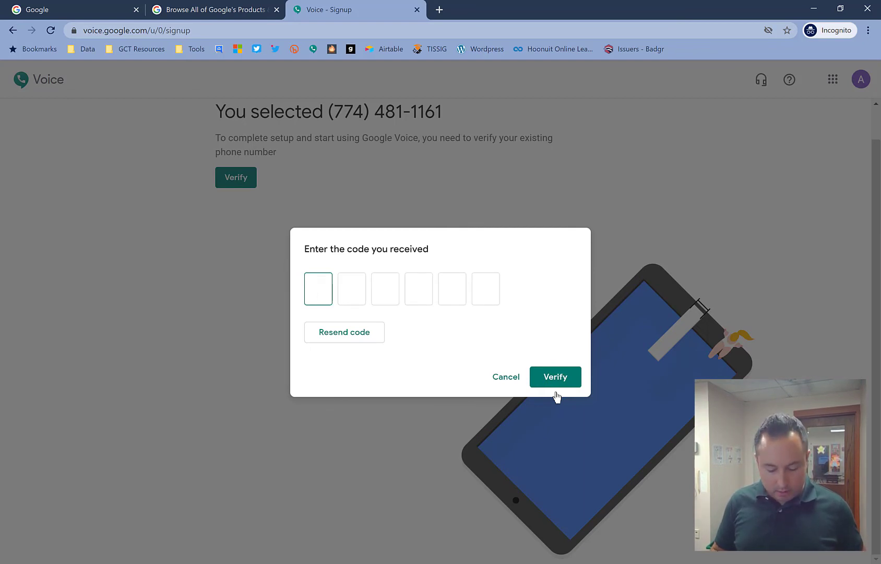
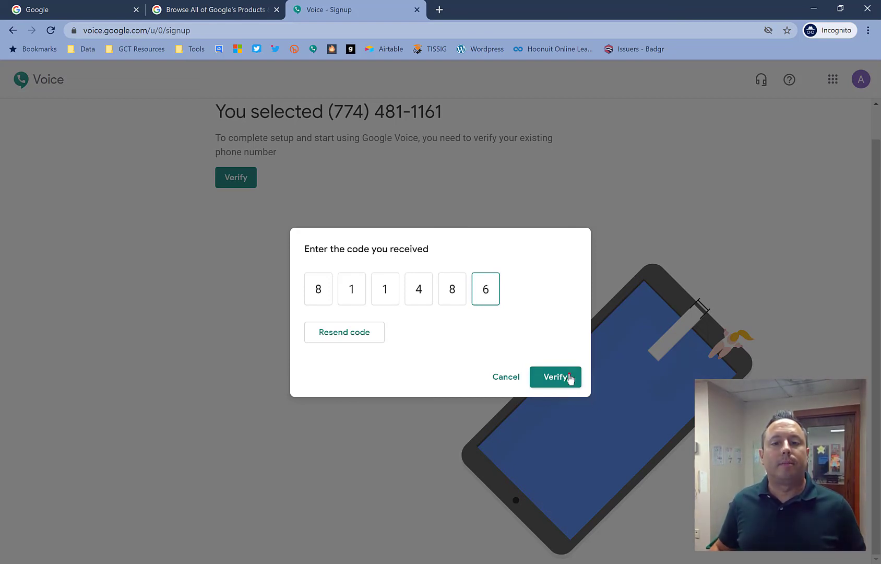
# - Enter the texted six-digit verification code, verify it, and dismiss the Phone number added confirmation
pyautogui.click(569, 380)
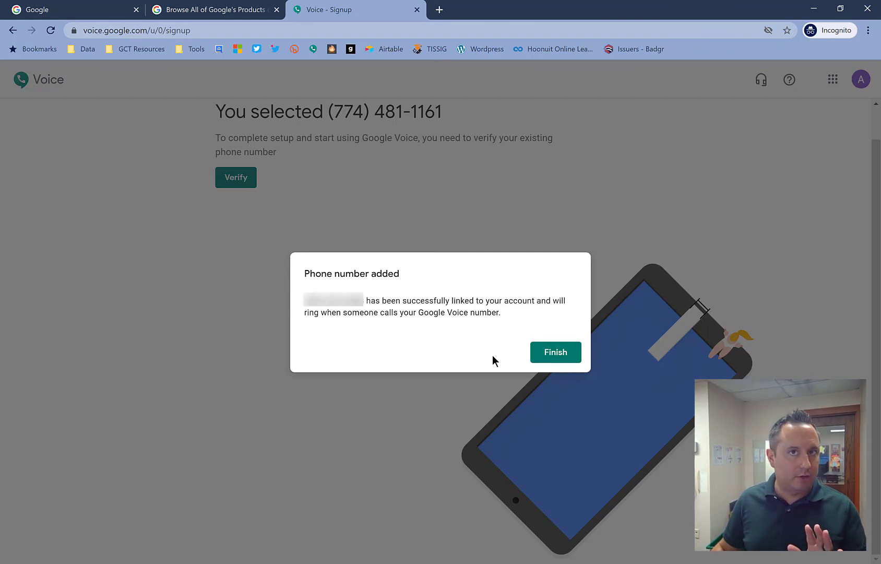
pyautogui.click(544, 354)
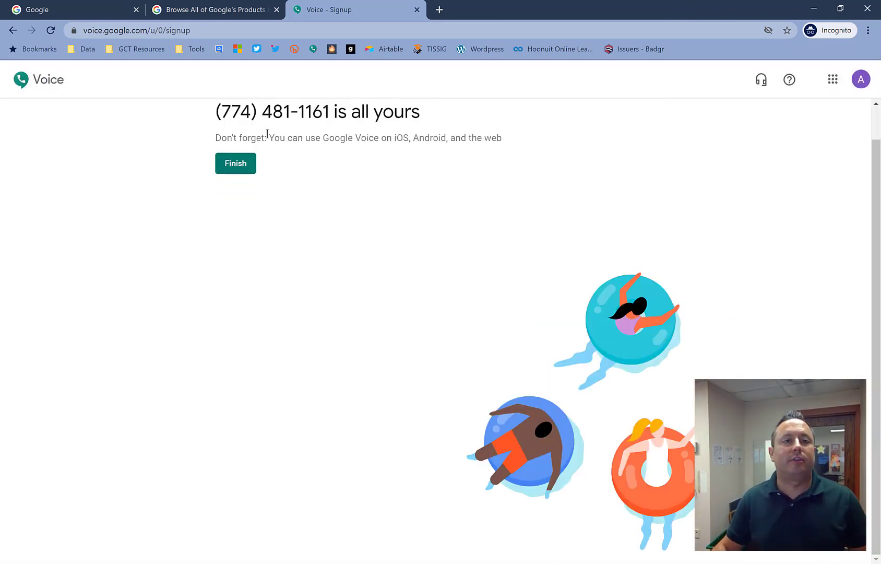
# - Finish signup on the 'is all yours' page and let the Google Voice Calls page load
pyautogui.click(233, 171)
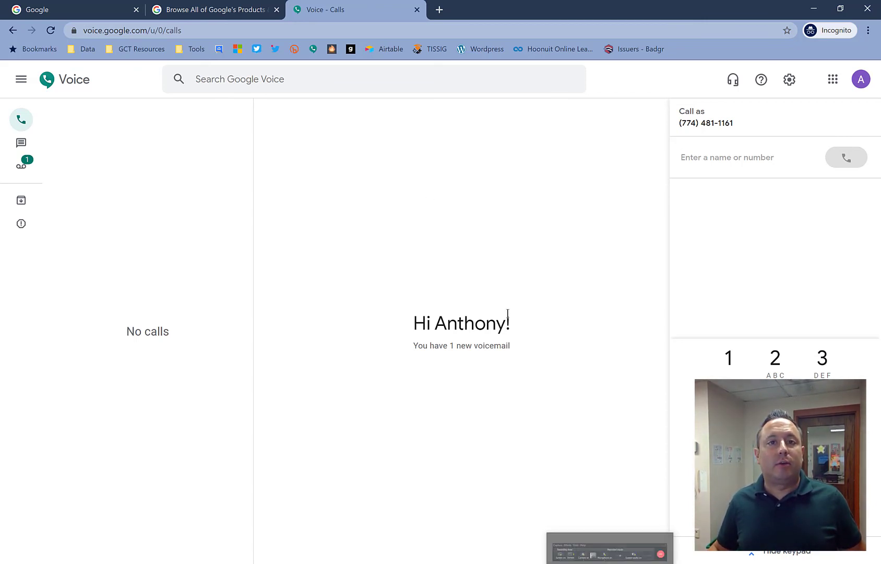
pyautogui.click(619, 563)
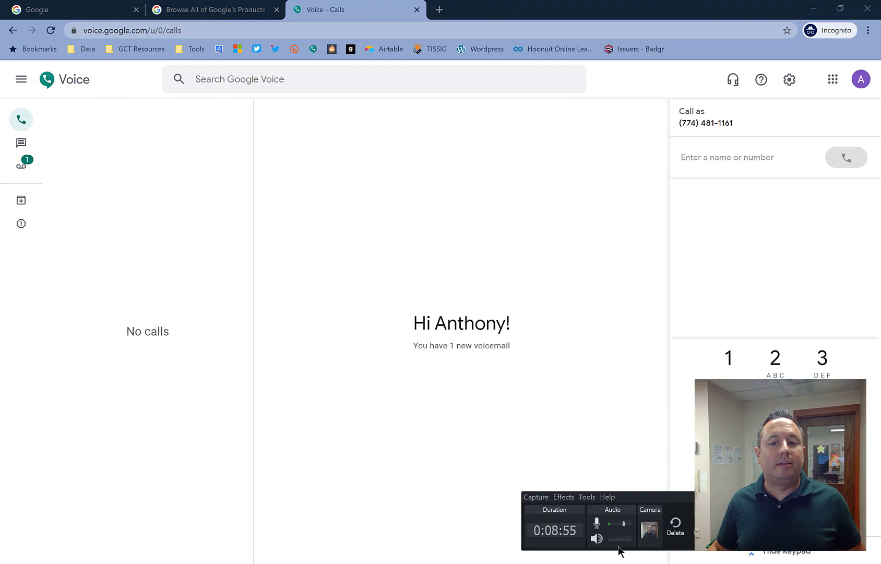